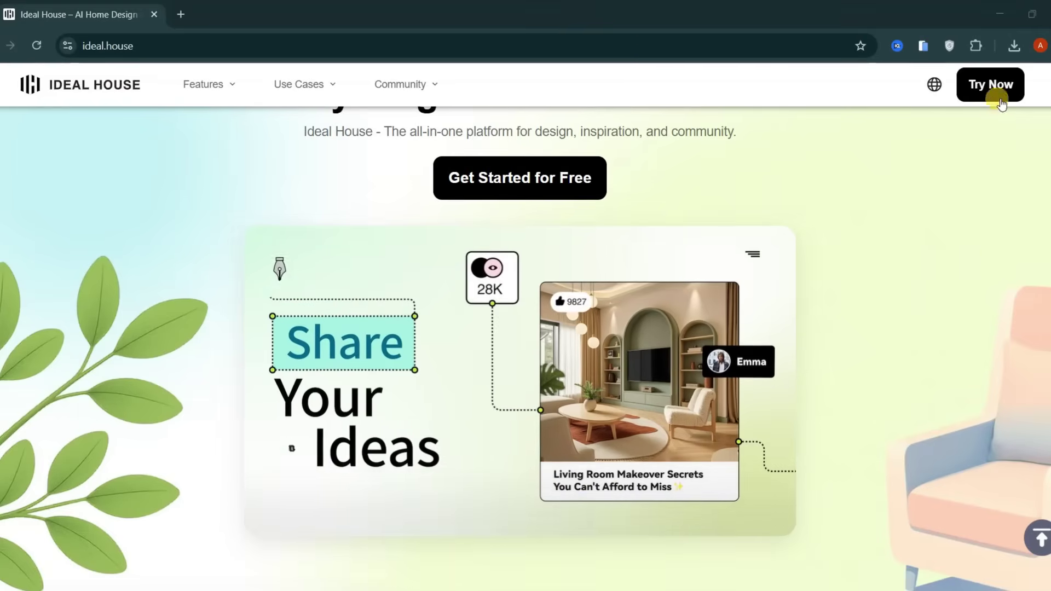
Step: Start trying Ideal House and sign in to reach its AI Tools page
click(994, 87)
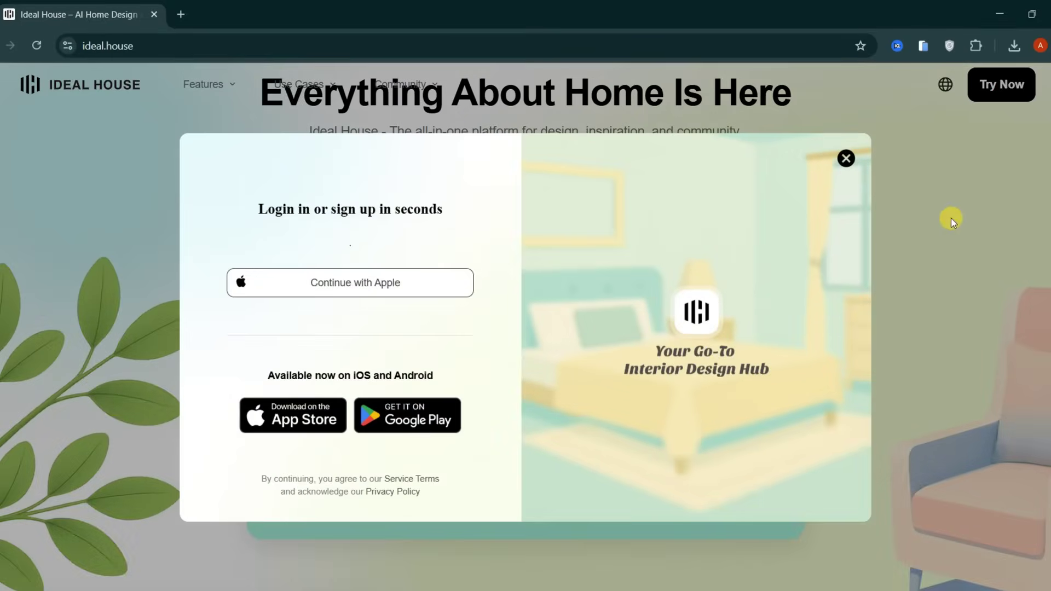
click(388, 245)
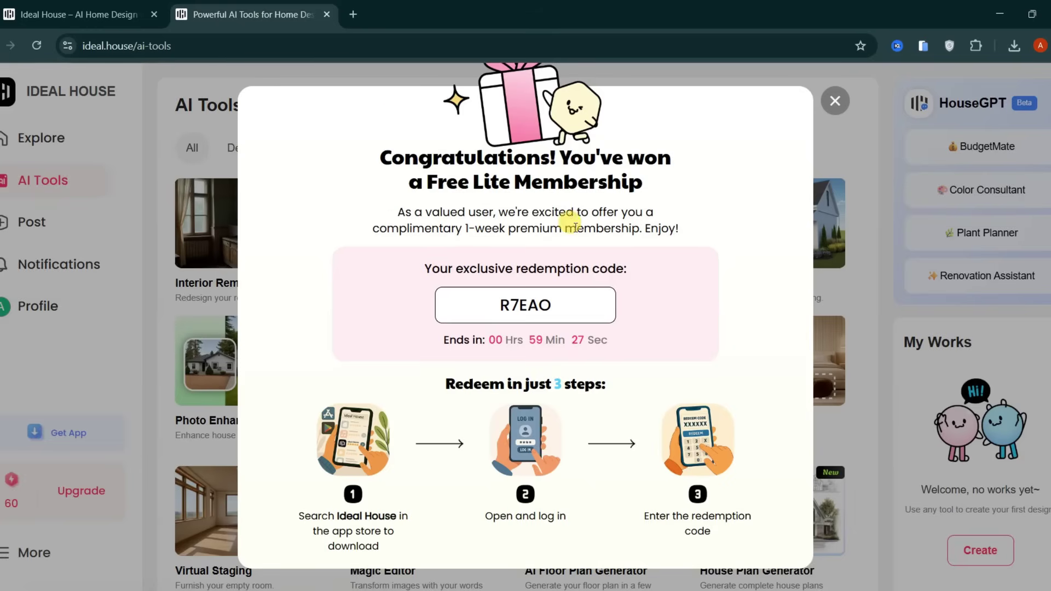
drag(379, 163, 697, 196)
click(729, 303)
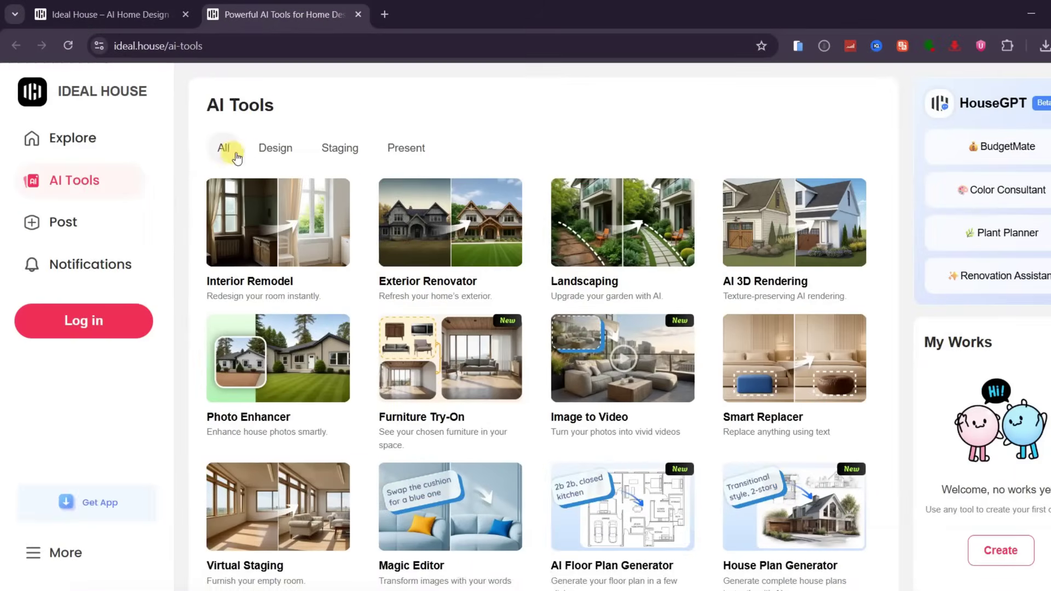
Step: Look through the Design, Staging and Present categories of the AI tools
click(264, 157)
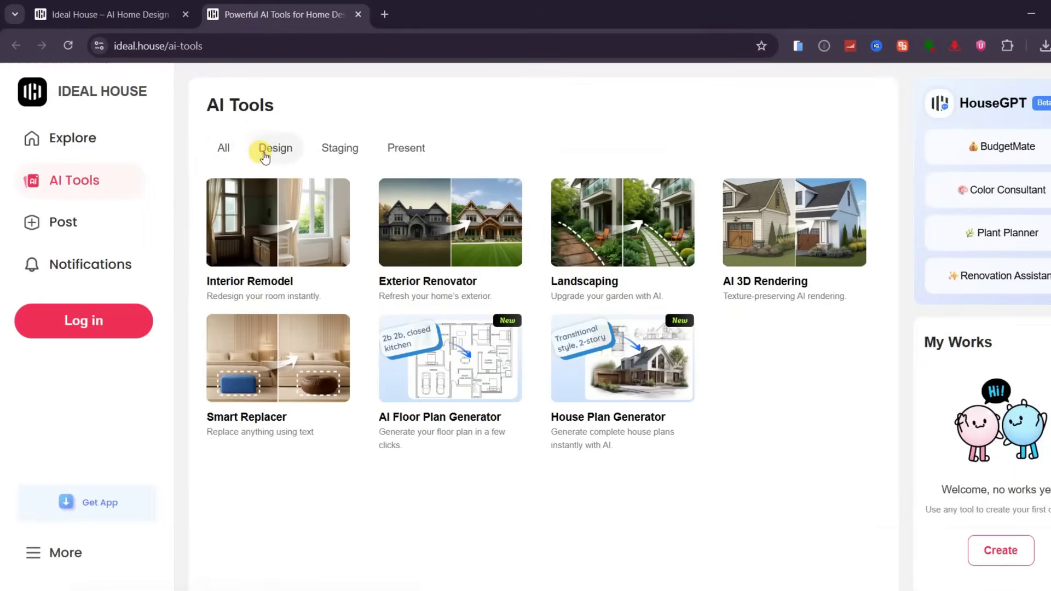
click(344, 152)
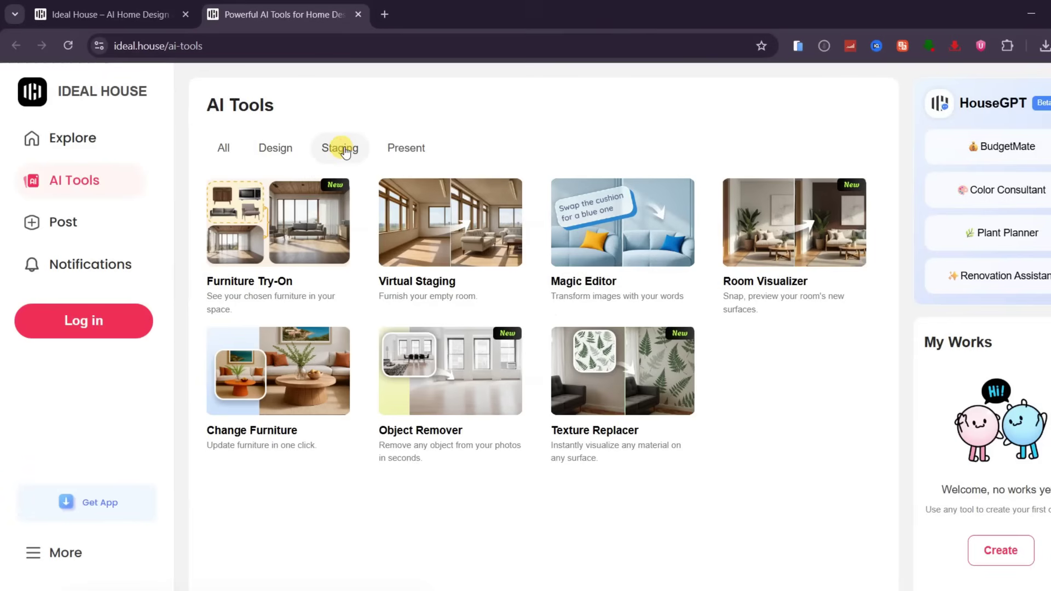
click(406, 154)
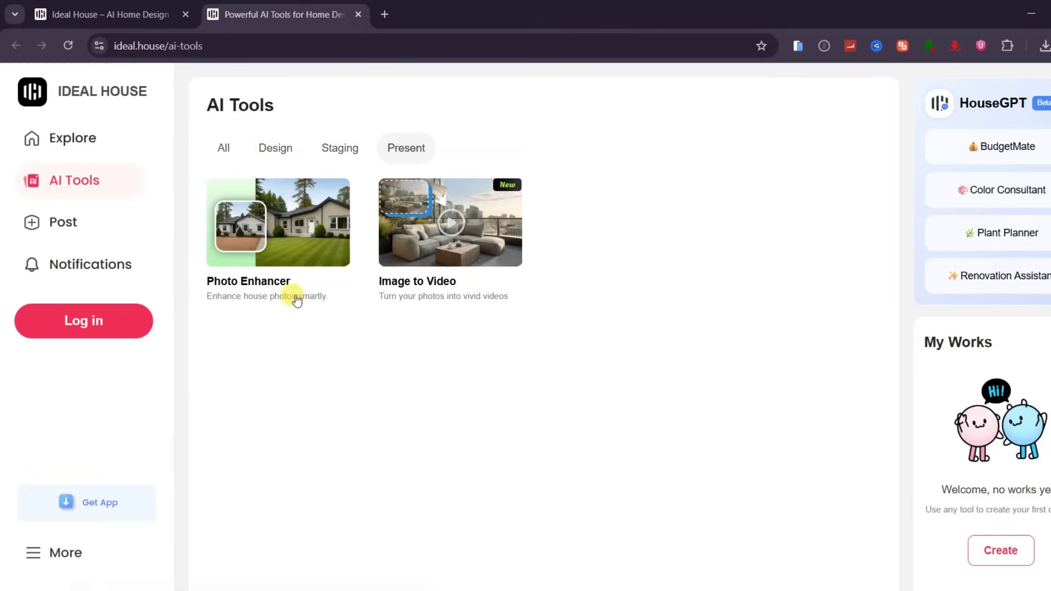
click(282, 157)
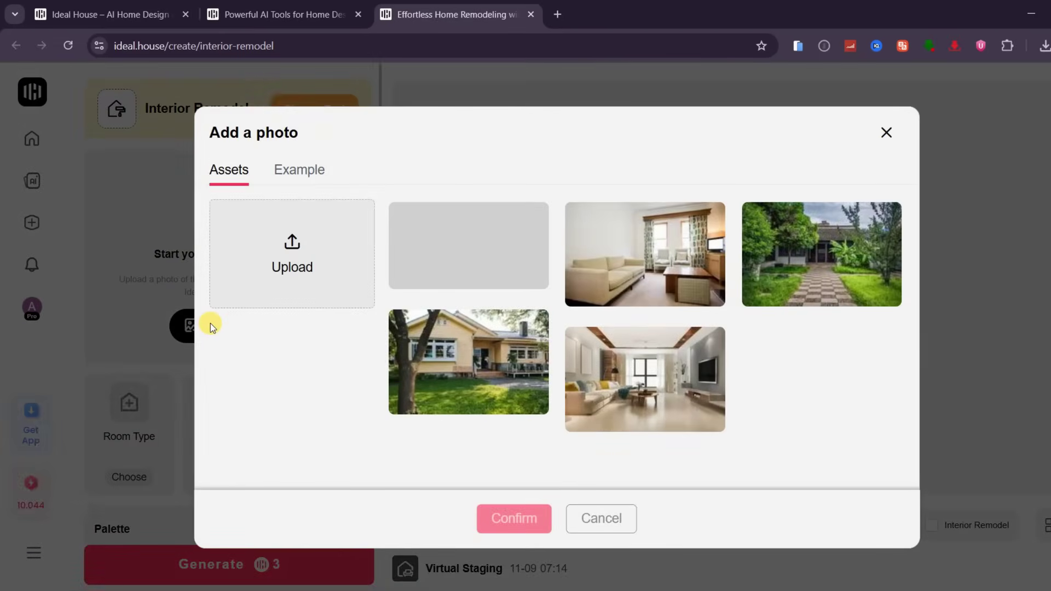
Step: Add the saved living room photo with the wood-trimmed ceiling to Interior Remodel and set the room type to Living Room
click(642, 398)
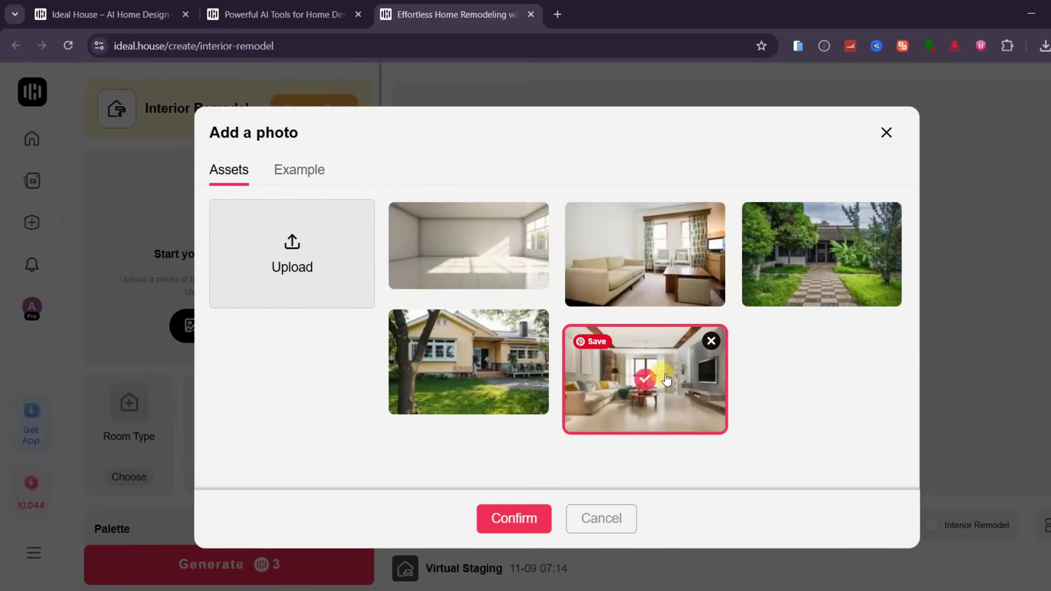
click(514, 518)
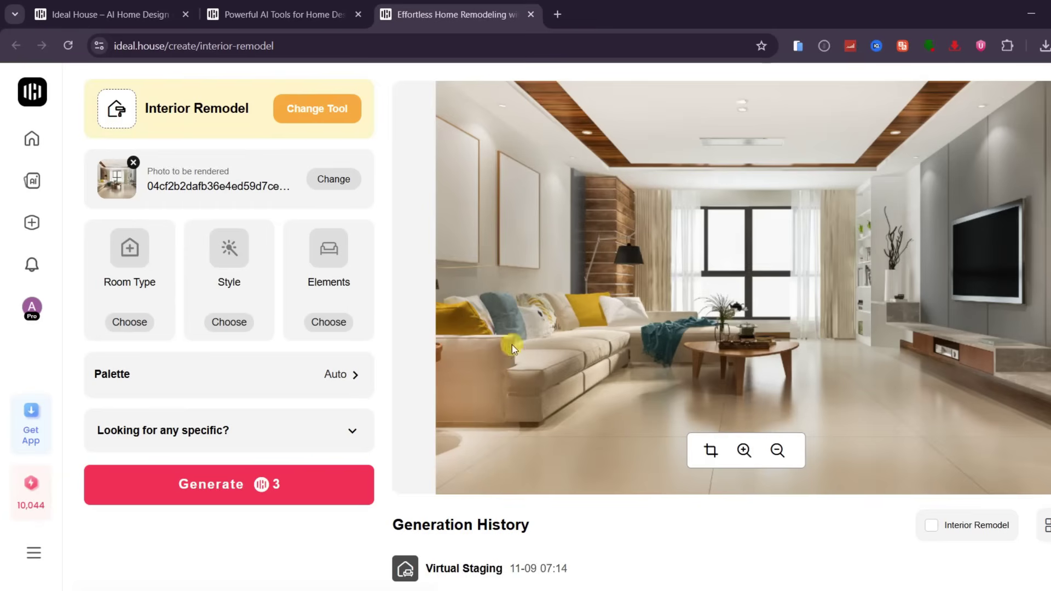
click(131, 261)
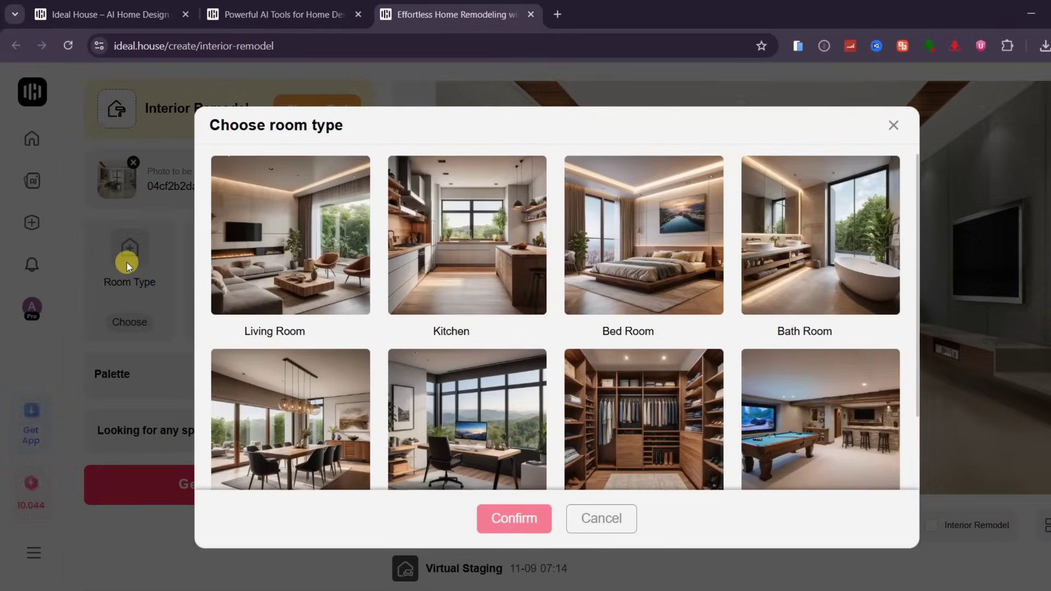
click(278, 282)
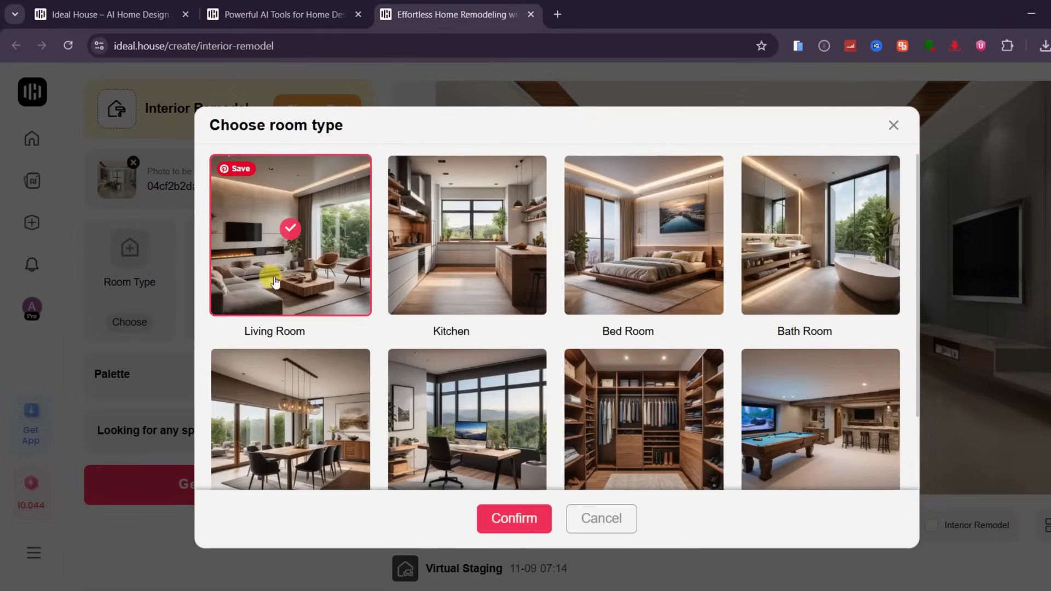
click(514, 517)
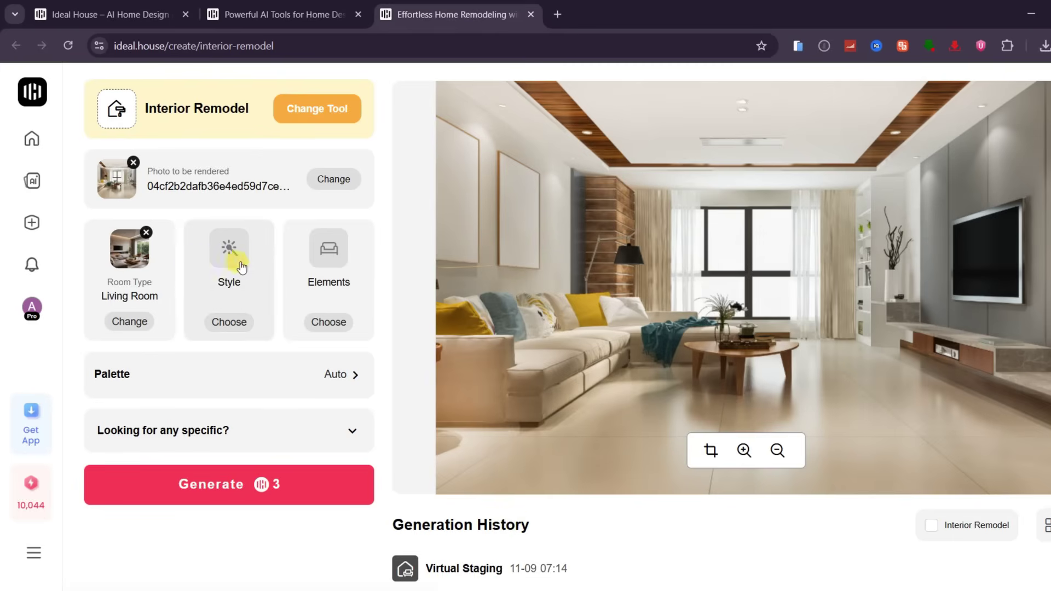
Step: Browse the style categories and set the remodel style to French Simplicity from the Modern category
click(265, 264)
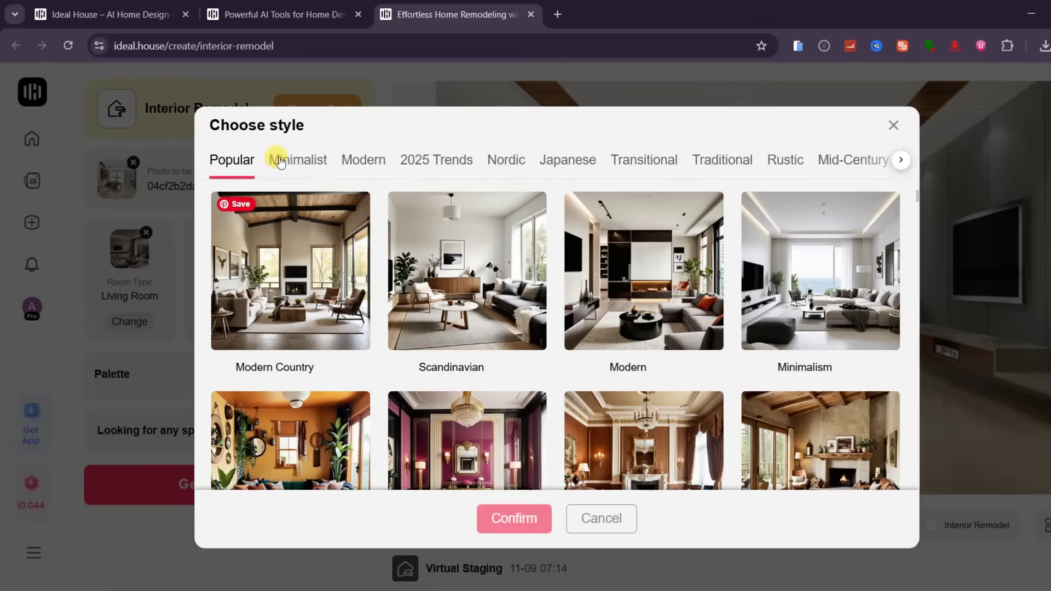
scroll(341, 171, down, 8)
scroll(342, 171, down, 15)
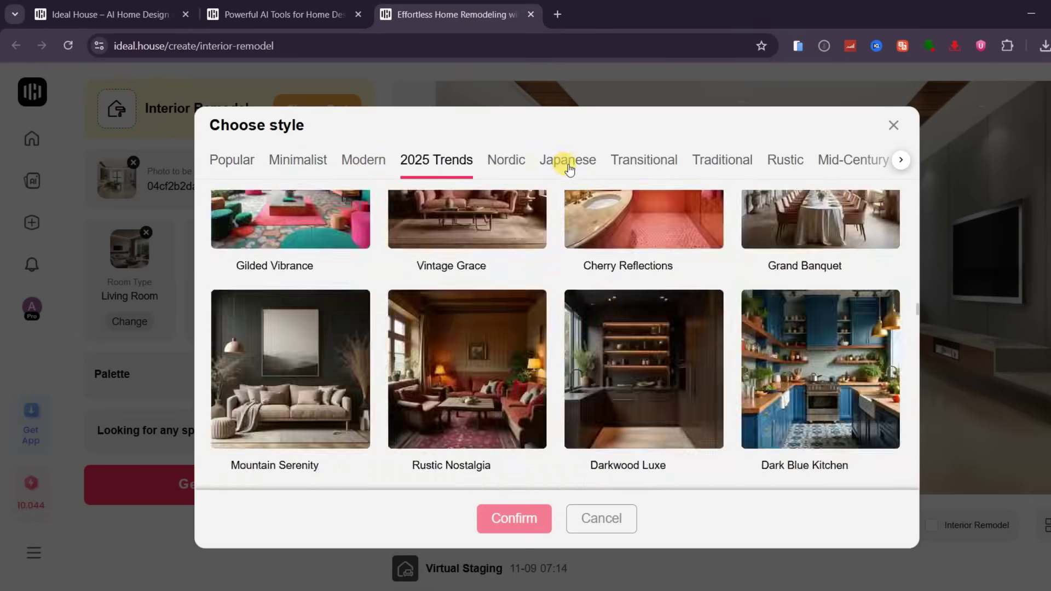
click(568, 169)
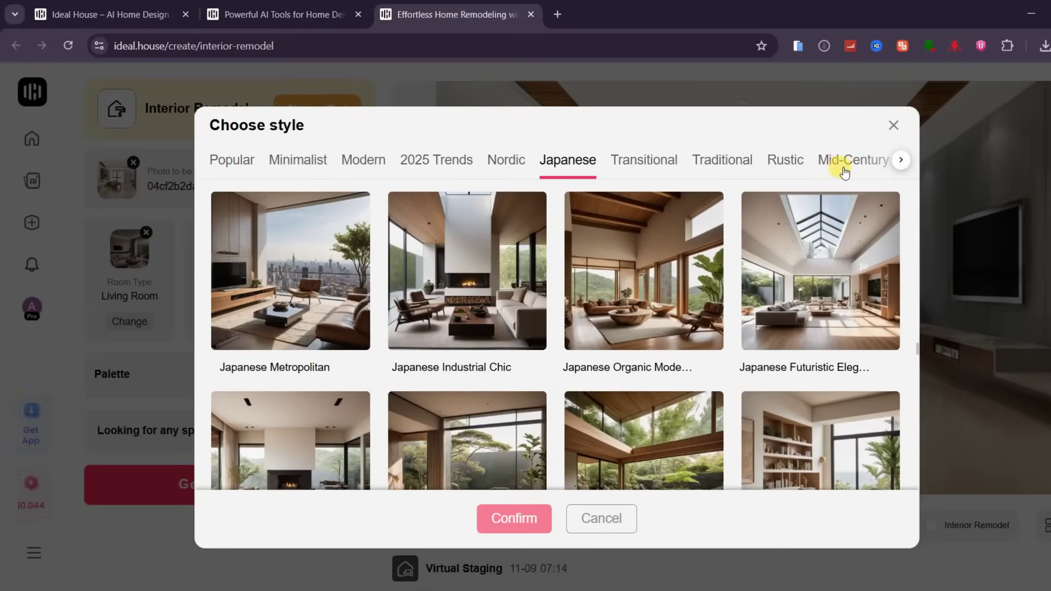
click(780, 164)
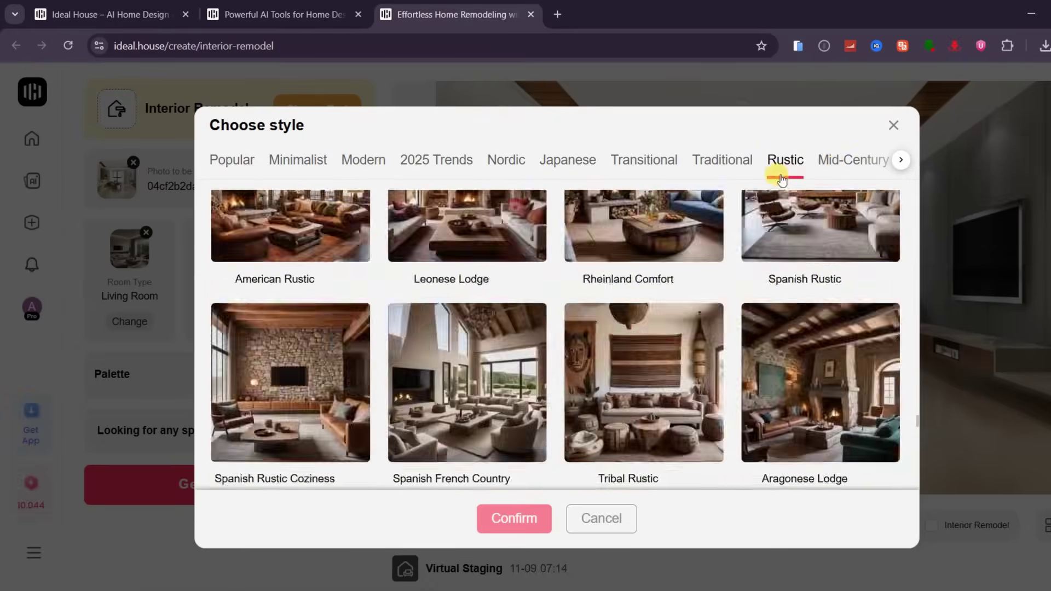
scroll(481, 218, up, 20)
click(476, 325)
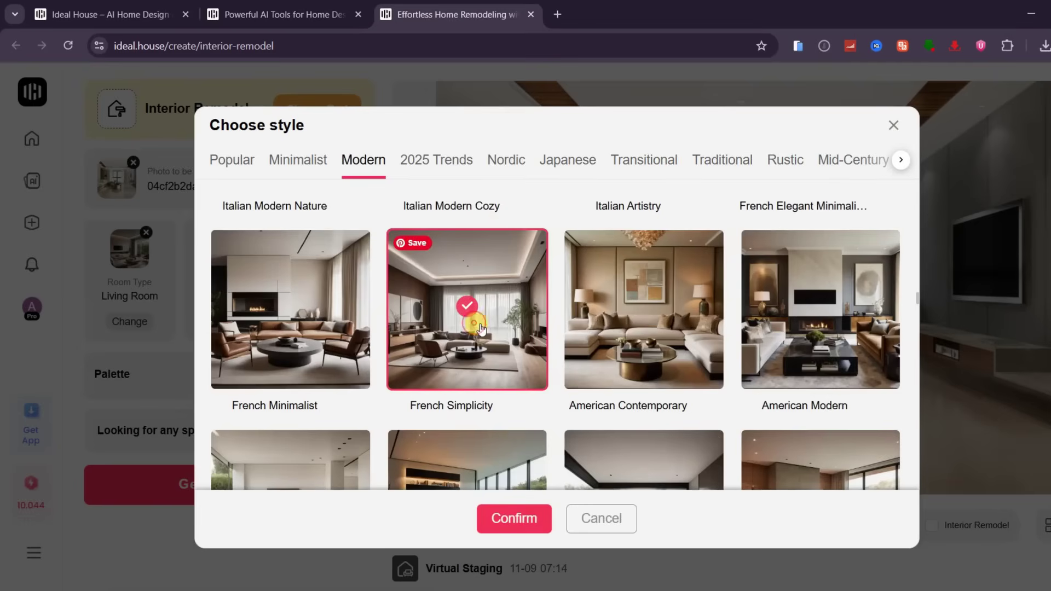
click(513, 515)
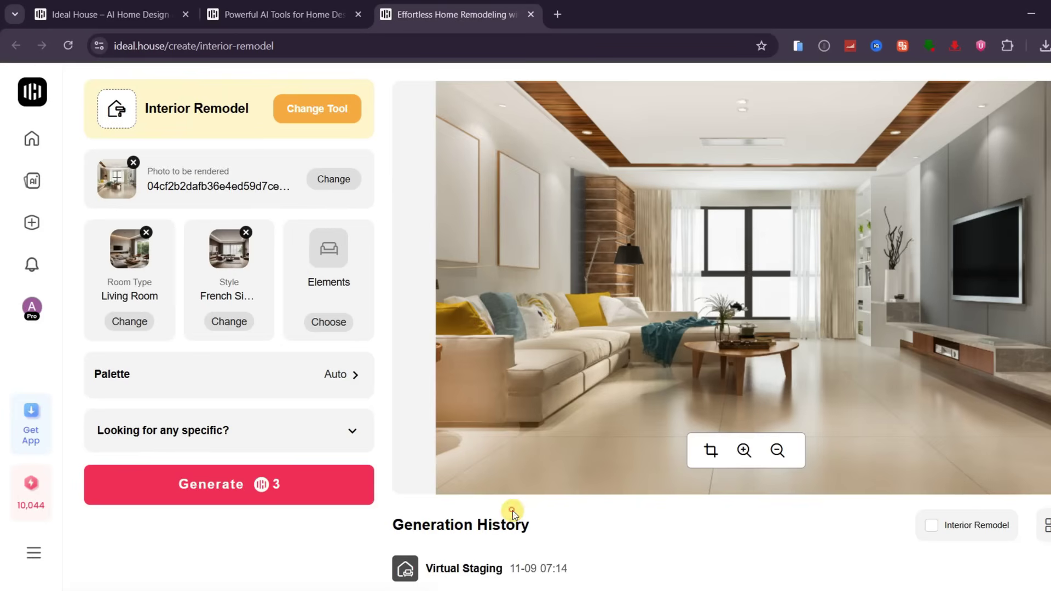
Step: Select Coffee Table, Rug, Plants, Sofa, Curtains and Floor Lamp as the living room elements and generate the remodel
click(337, 264)
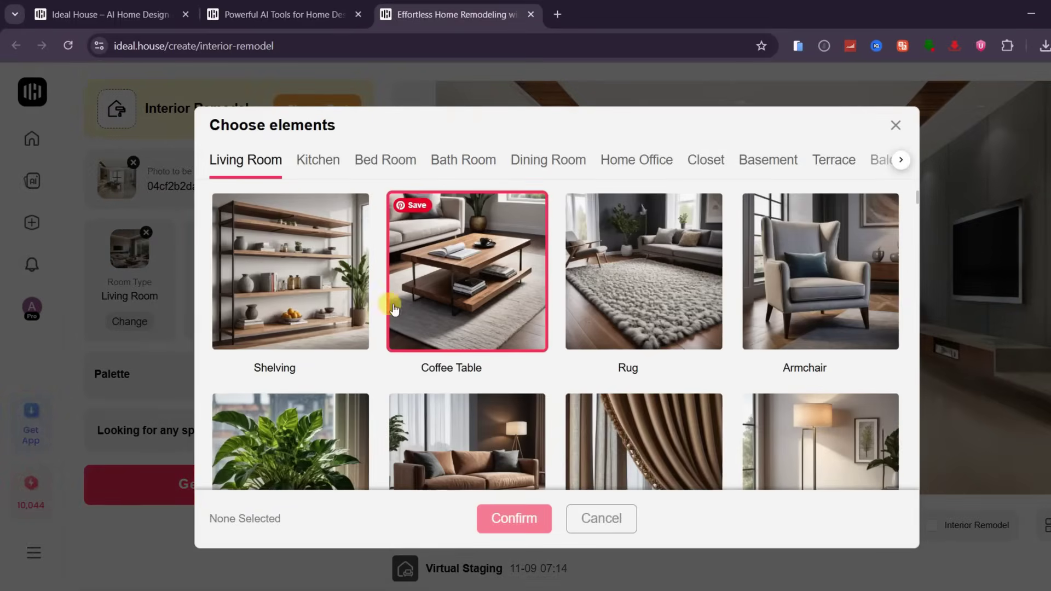
click(412, 311)
scroll(325, 378, down, 1)
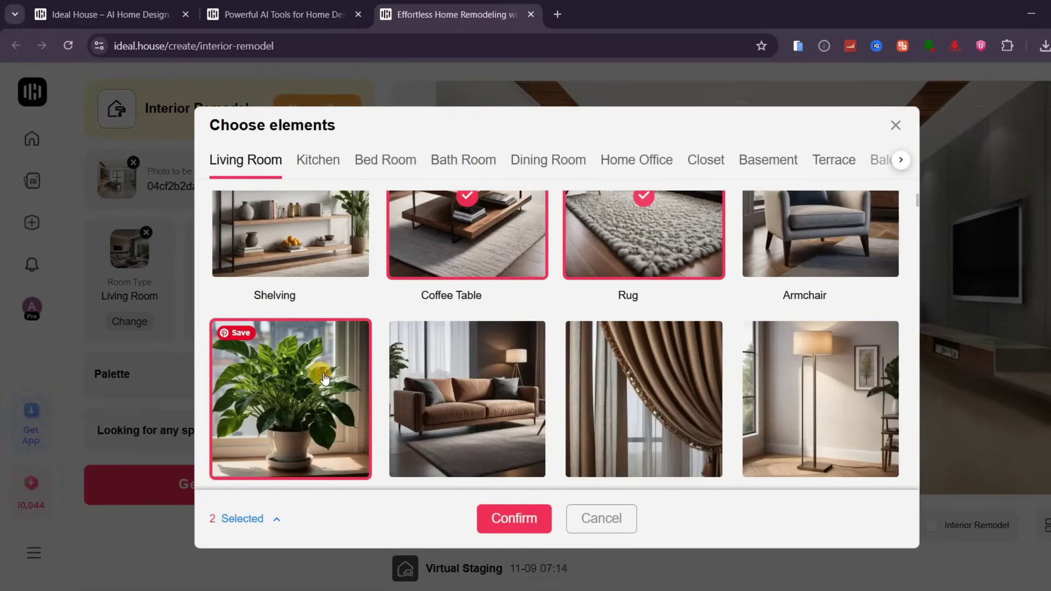
scroll(324, 384, down, 2)
click(646, 285)
click(416, 299)
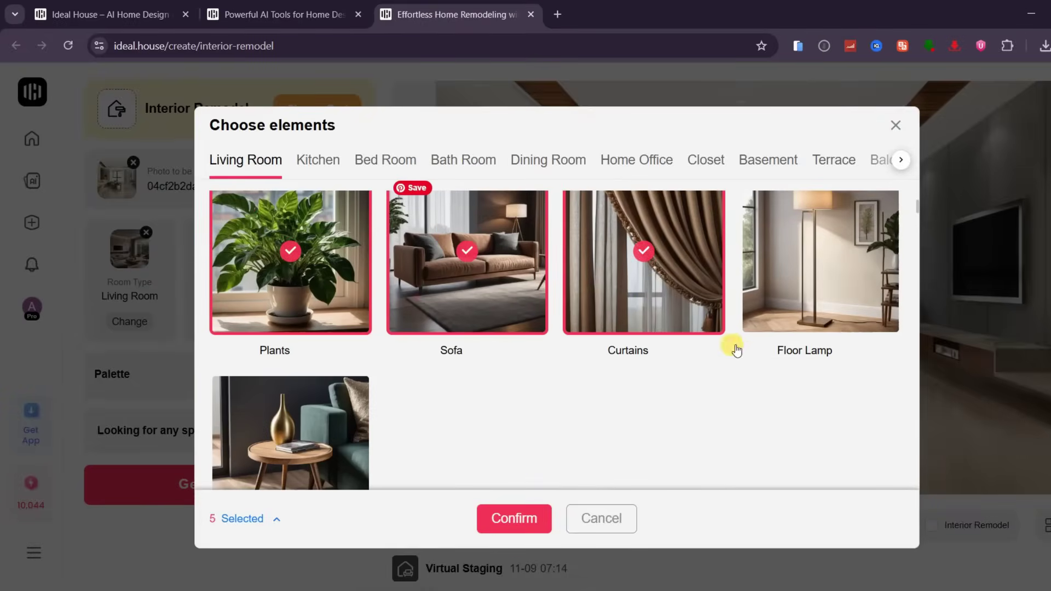
click(813, 287)
click(523, 518)
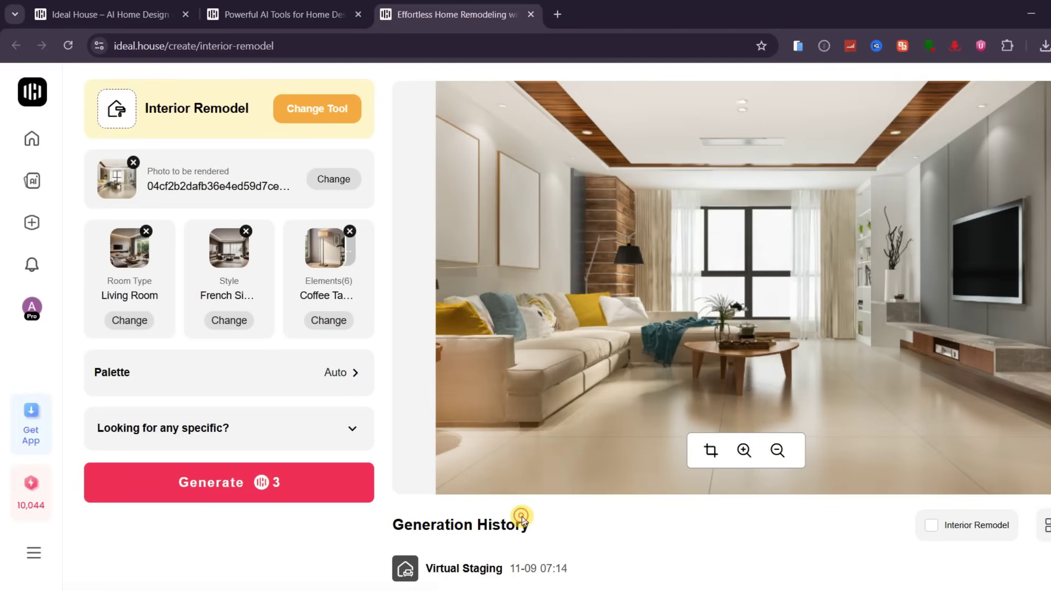
click(196, 482)
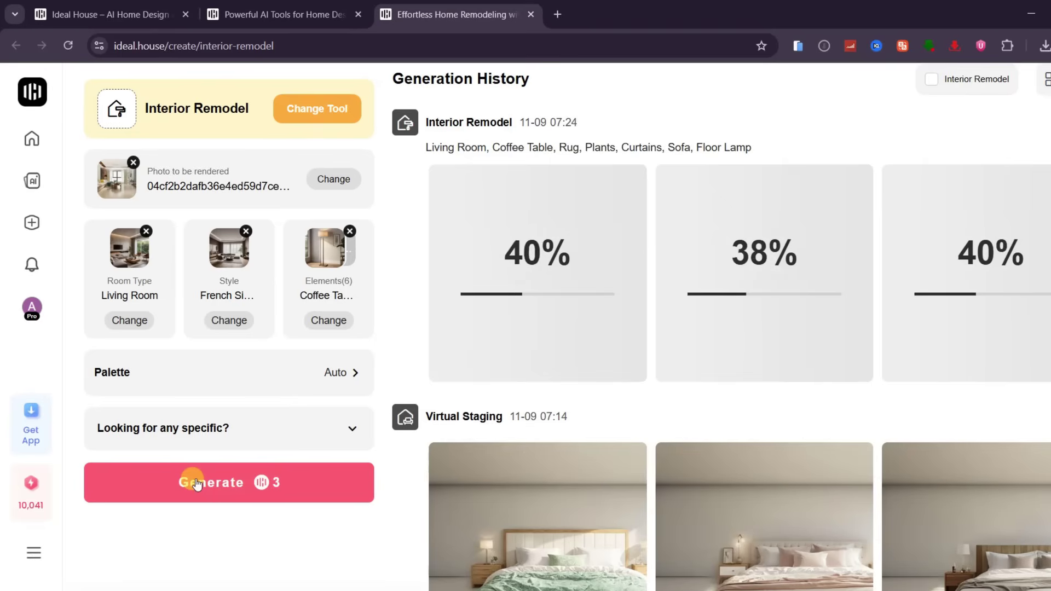
Step: Compare the brown leather sofa version side by side with the original photo and download it as a Large Image
click(454, 362)
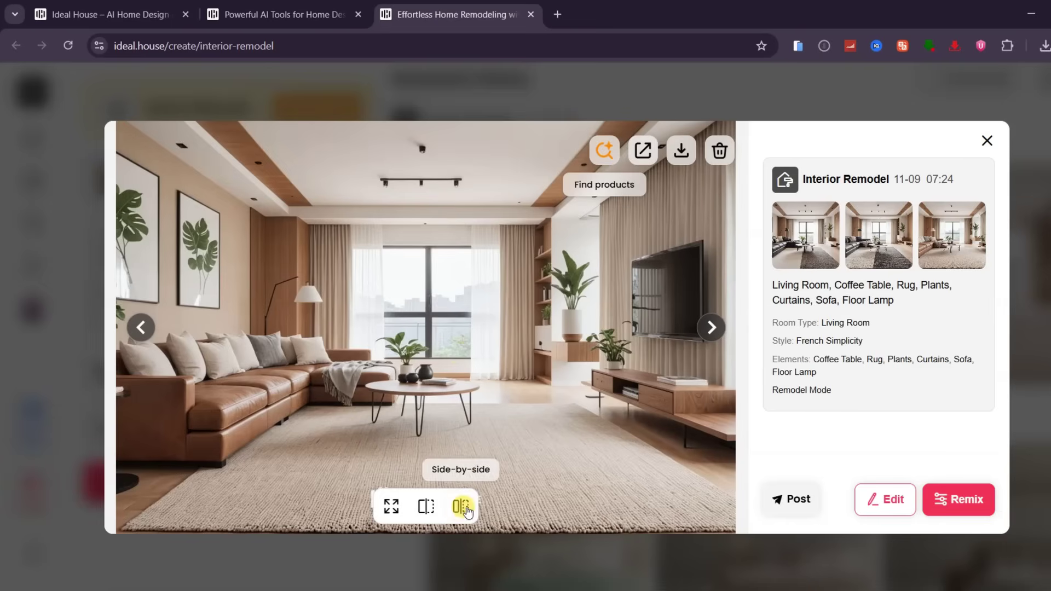
click(463, 505)
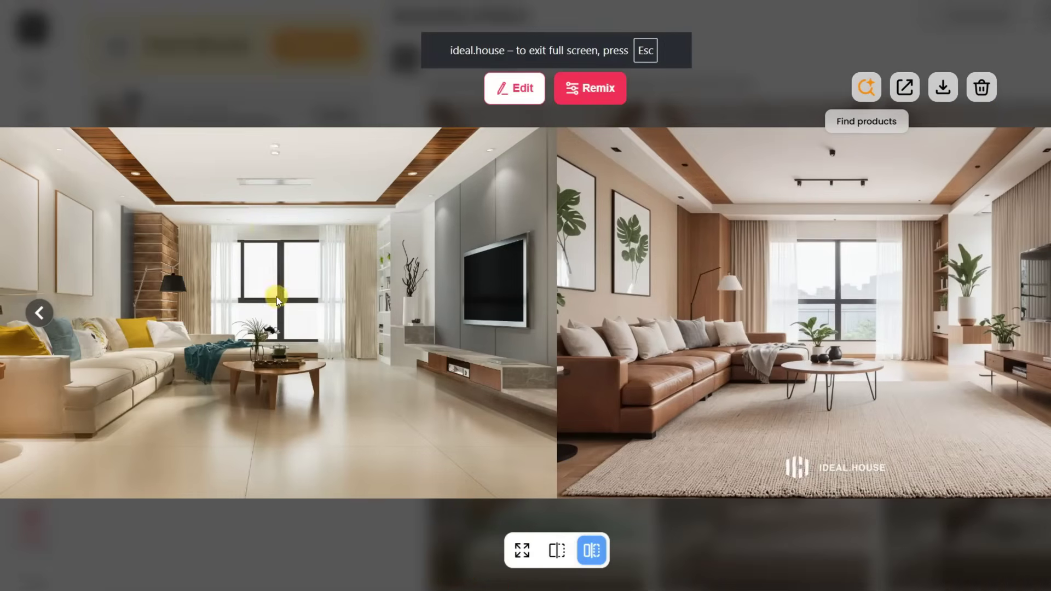
key(Escape)
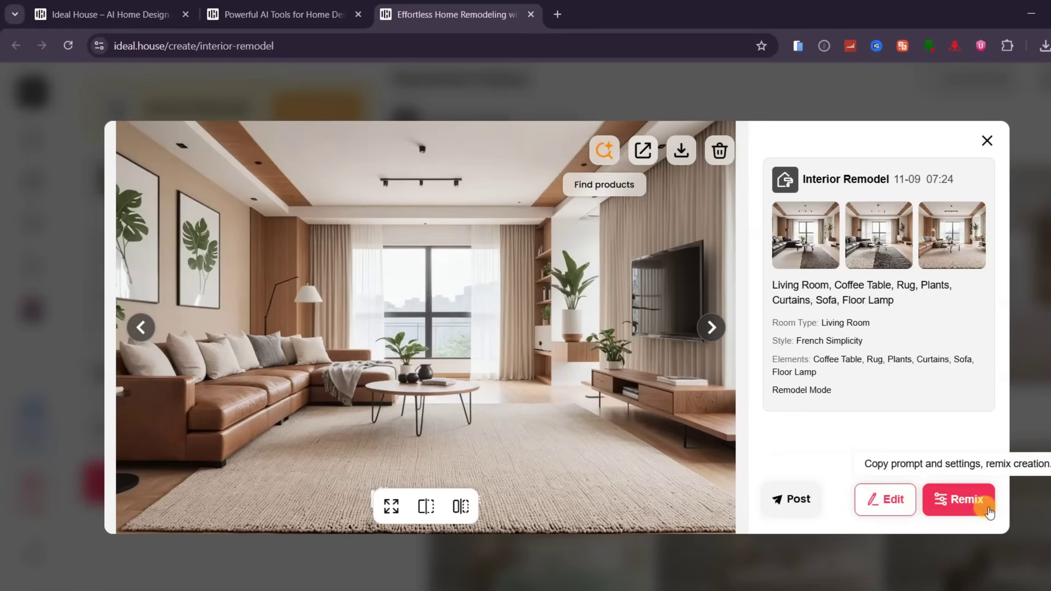
click(681, 150)
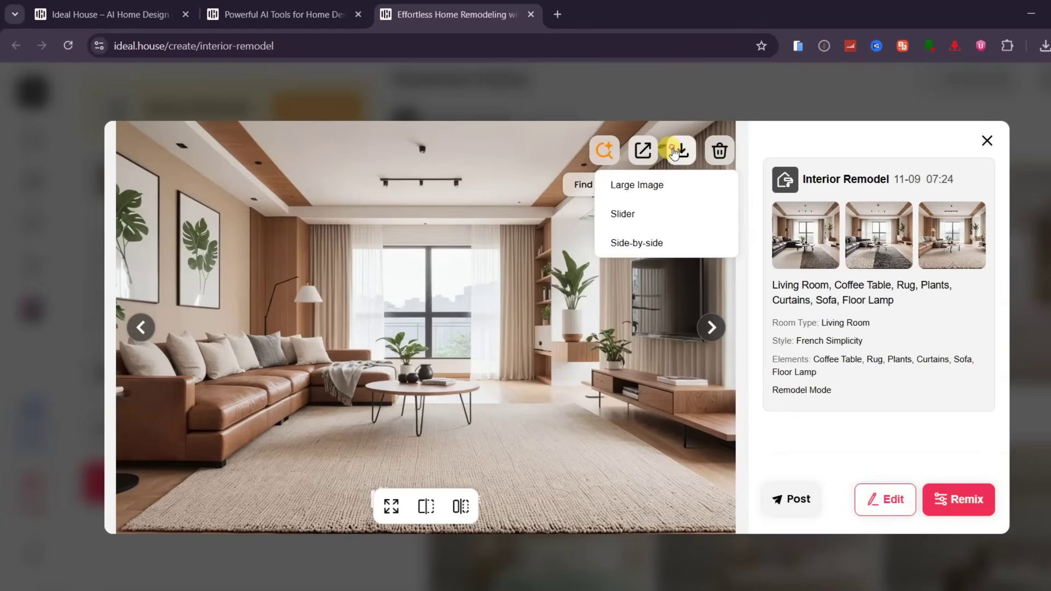
click(654, 189)
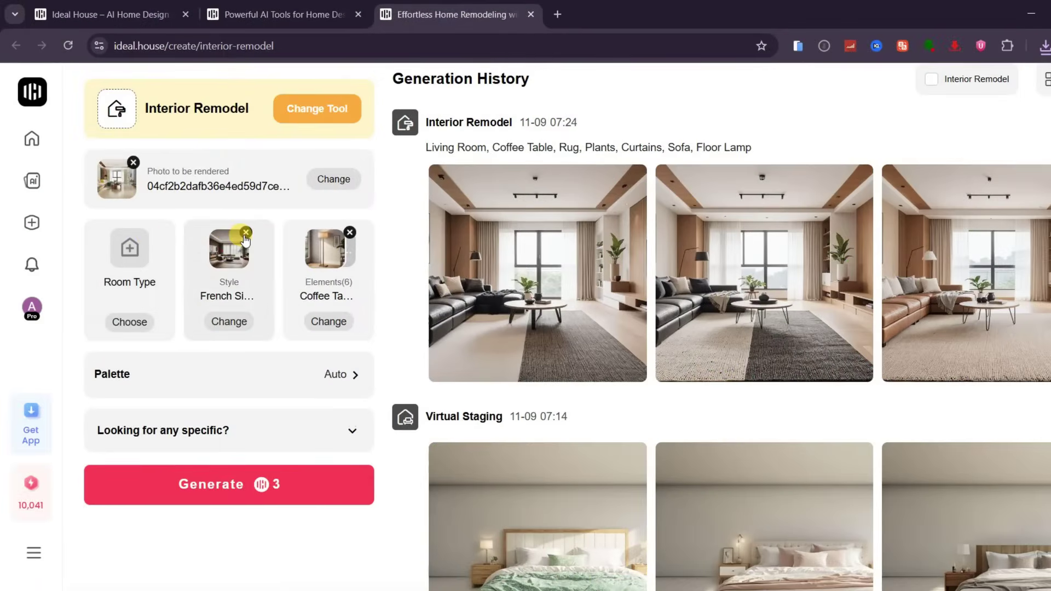
Step: Clear the chosen style and elements from the Interior Remodel settings
click(245, 234)
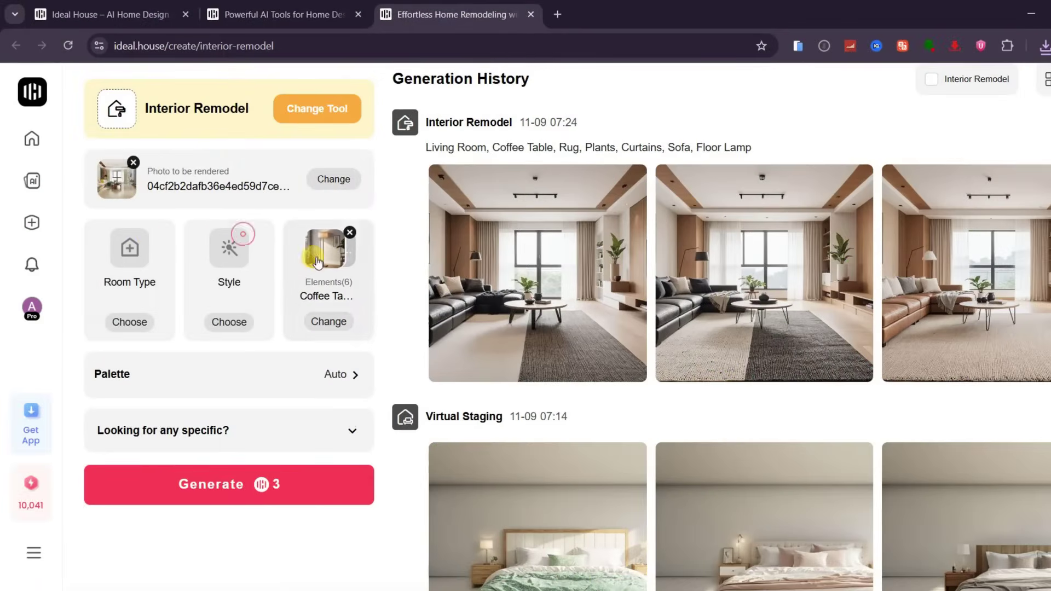
click(350, 233)
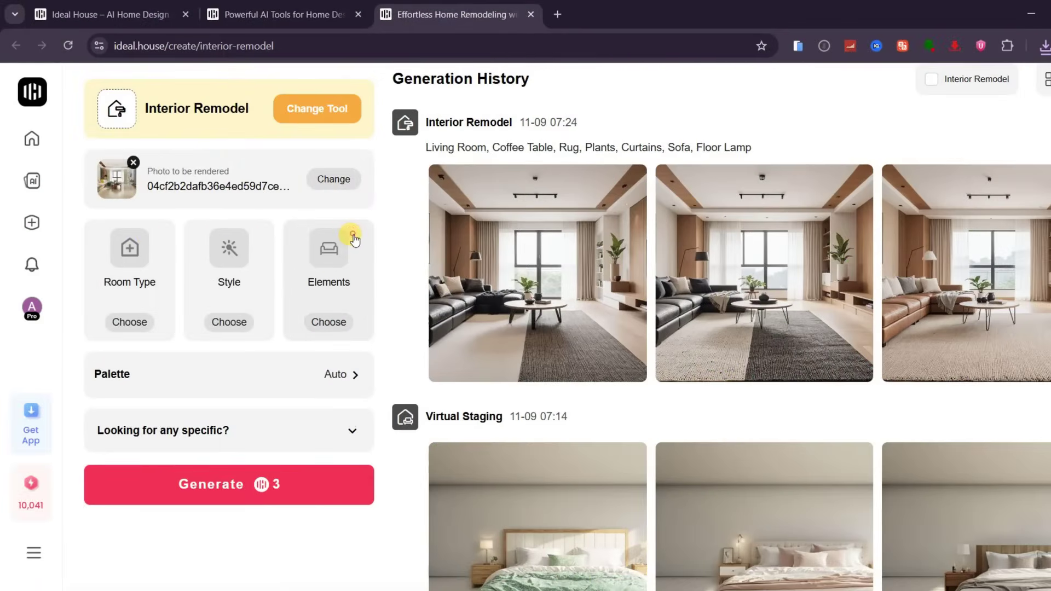
Step: Enter the prompt "Modern style living room with bright tones, sleek furniture, wooden coffee table, stylish curtains, hanging lantern light, and a potted indoor plant near the window"
click(348, 437)
click(114, 463)
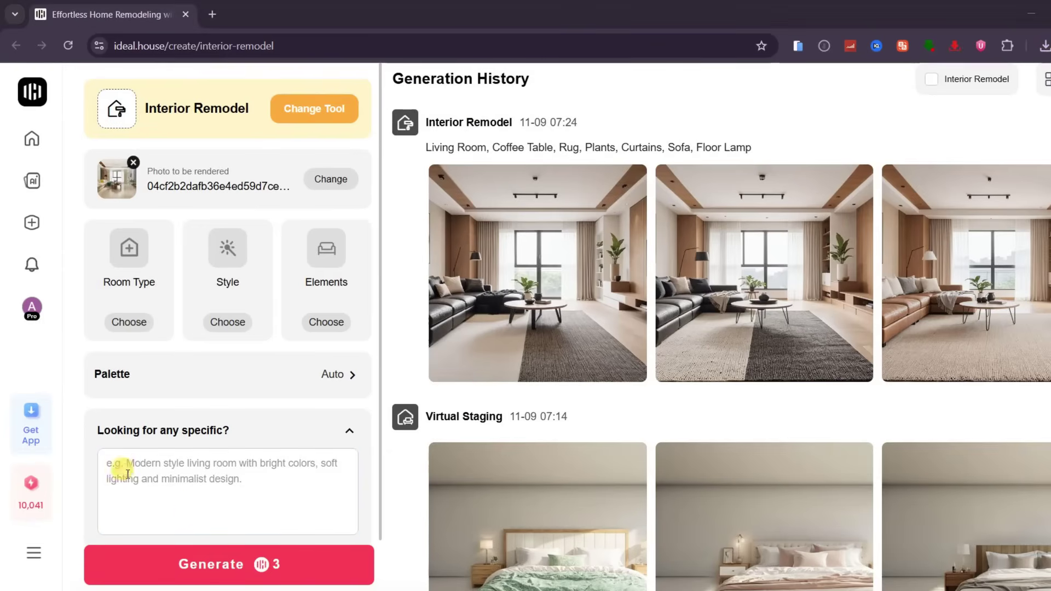
click(113, 466)
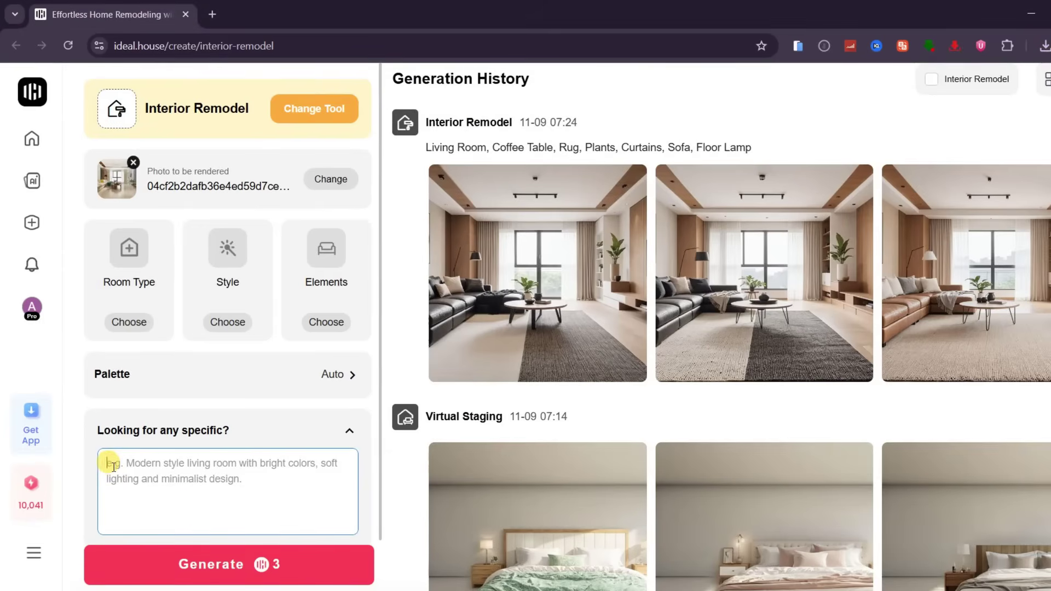
text(Modern style living room with bright tones, sleek furniture, wooden coffee table, stylish curtains, hanging lantern light, and a potted indoor plant near the window)
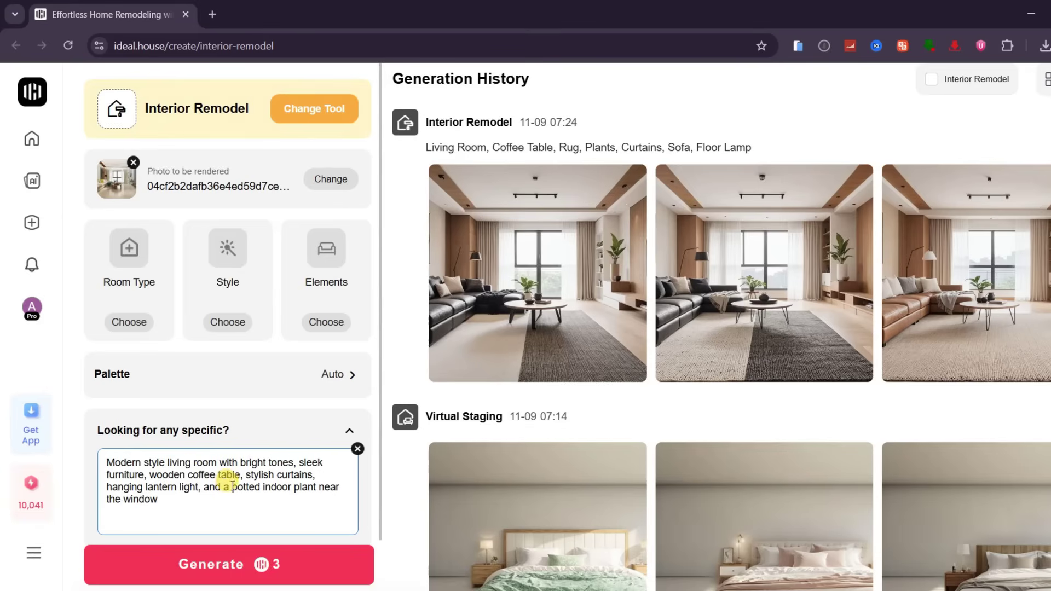
Step: Generate the remodel from the written description and open its first version for viewing
click(211, 563)
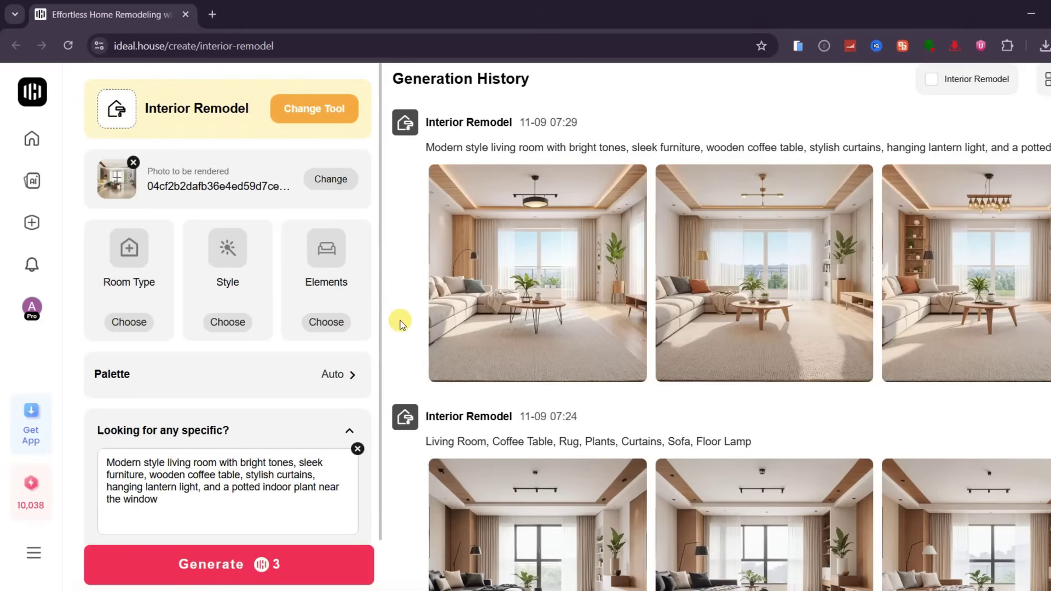
click(537, 270)
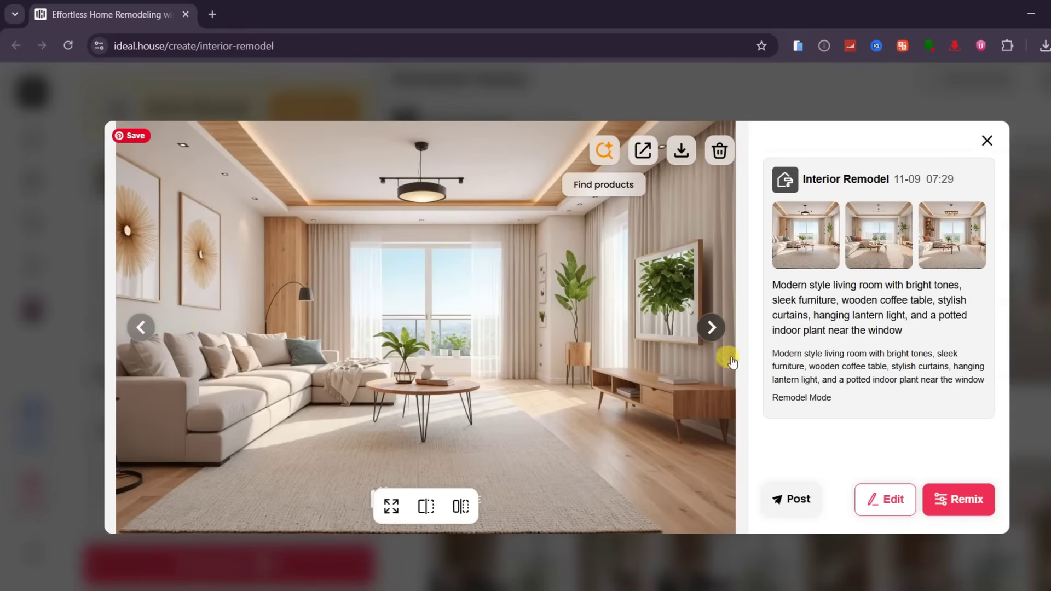
Step: View the other two living room versions generated from the prompt and compare the third with the original photo
click(712, 327)
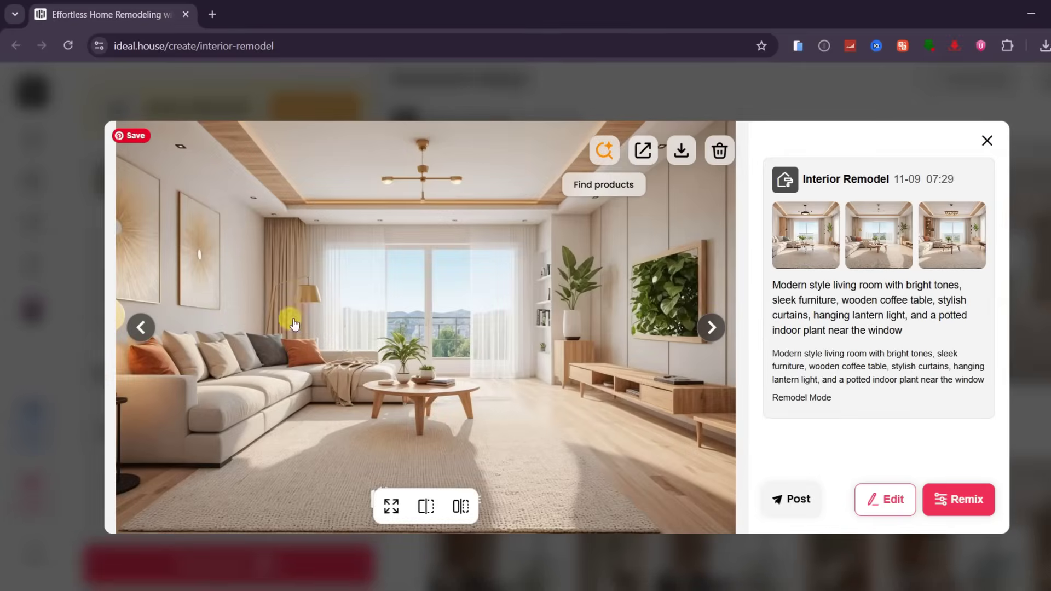
click(711, 327)
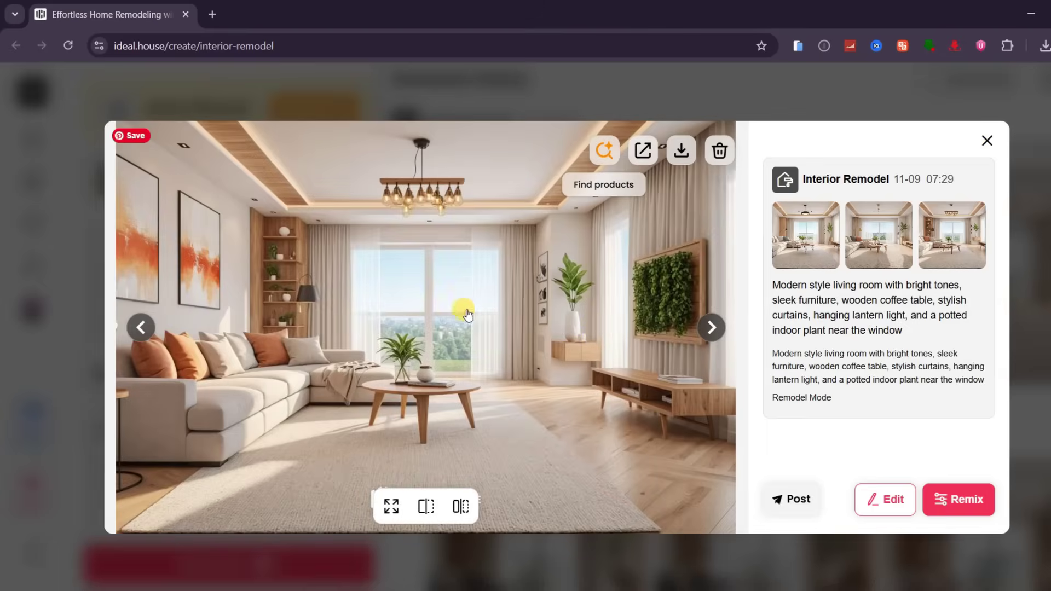
click(426, 515)
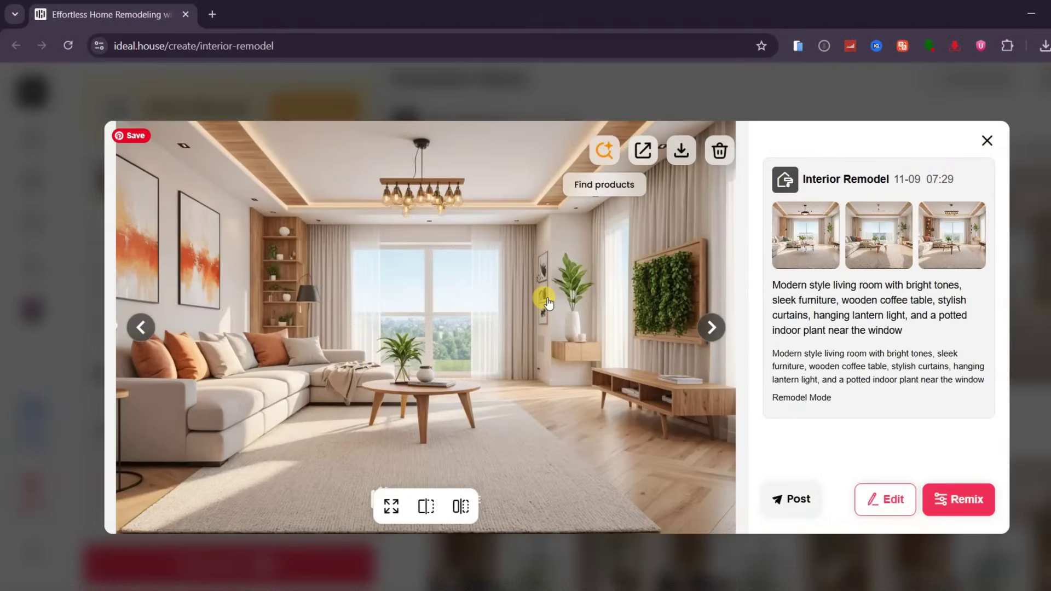
click(987, 141)
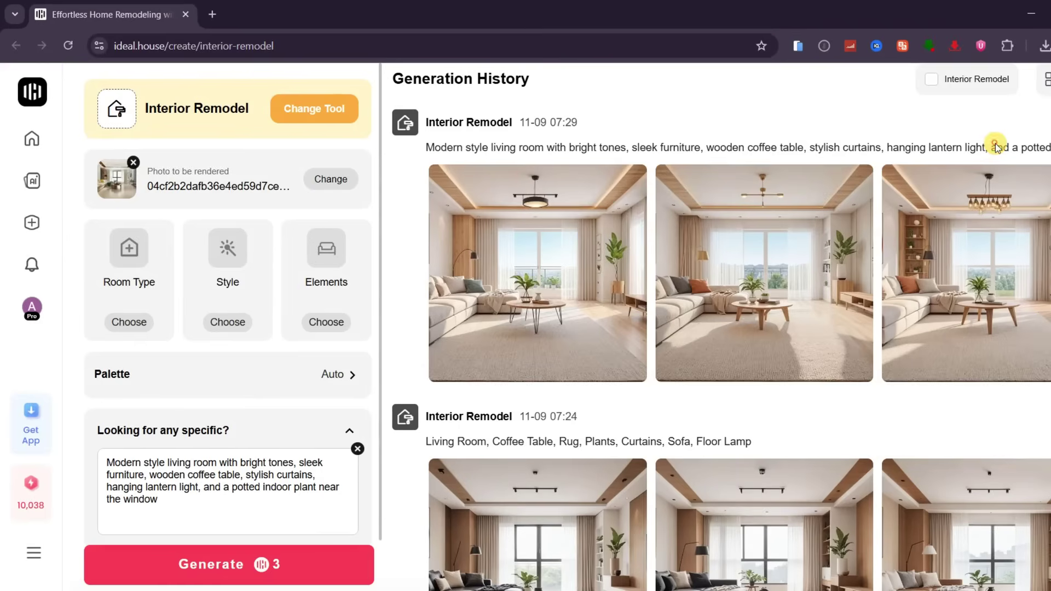
Step: Switch from Interior Remodel to the Exterior Renovator among the AI design tools
mouse_move(30, 222)
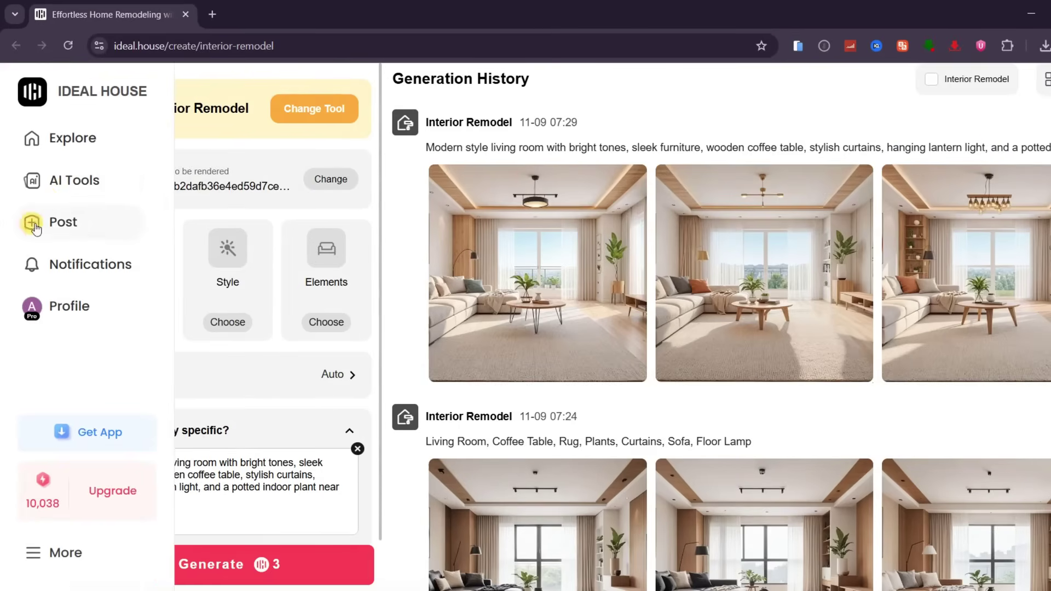
click(81, 193)
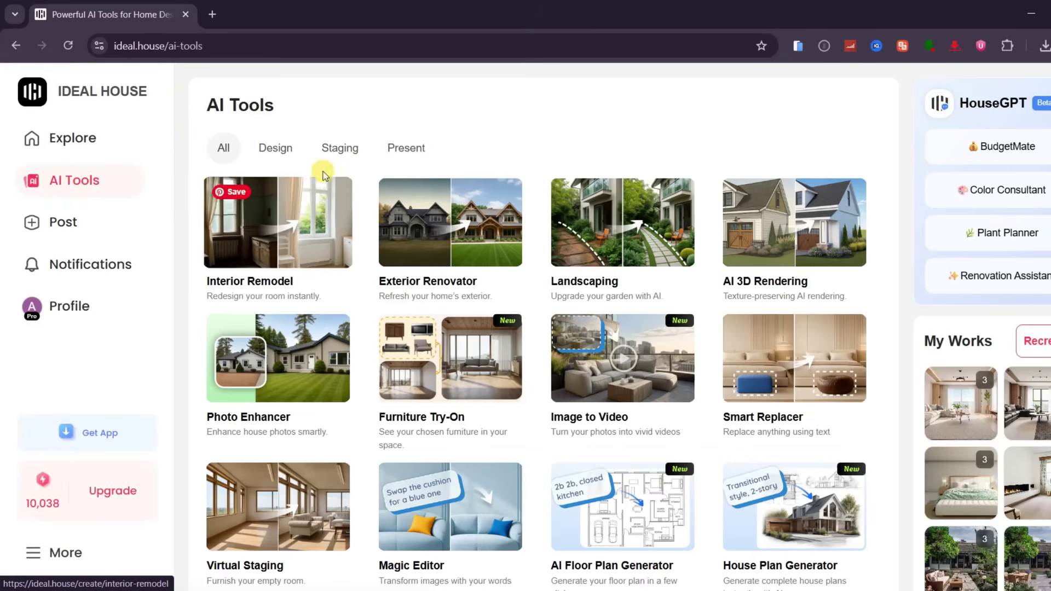
click(280, 154)
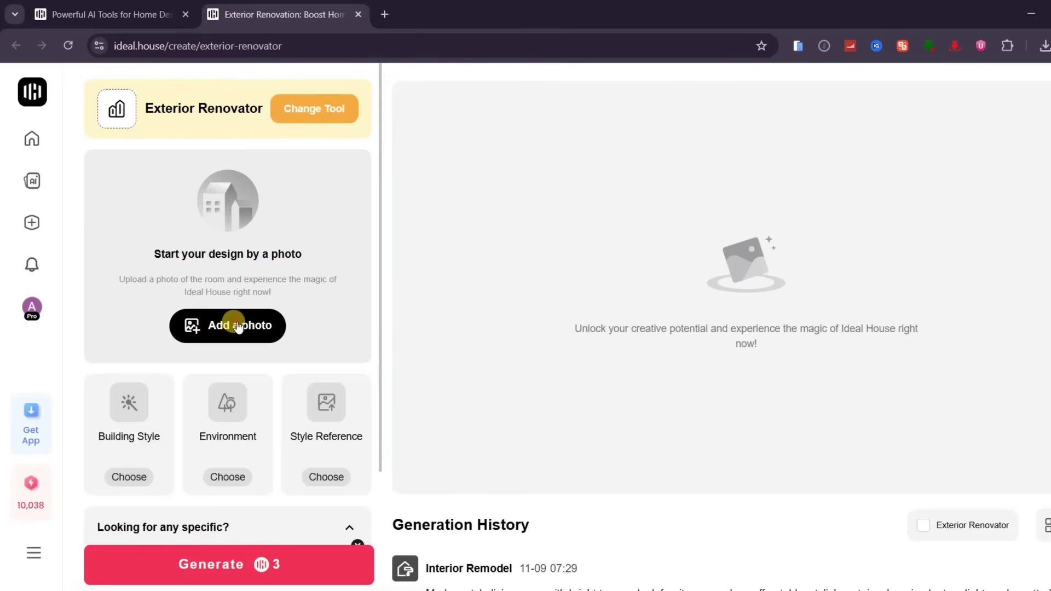
Step: Add the yellow house photo from the saved assets and clear the leftover living room description
click(235, 324)
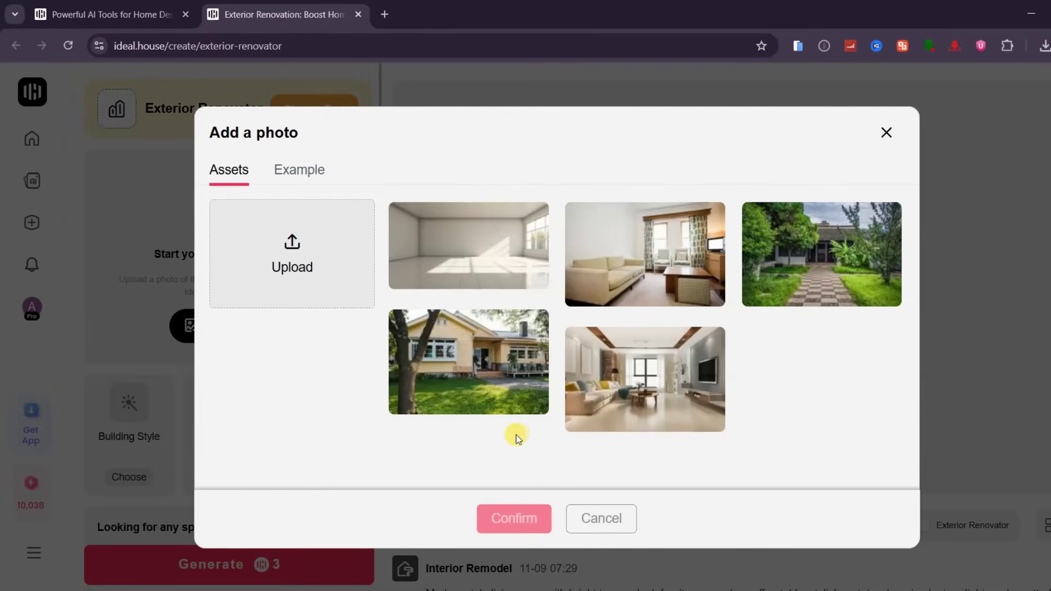
click(539, 403)
click(513, 519)
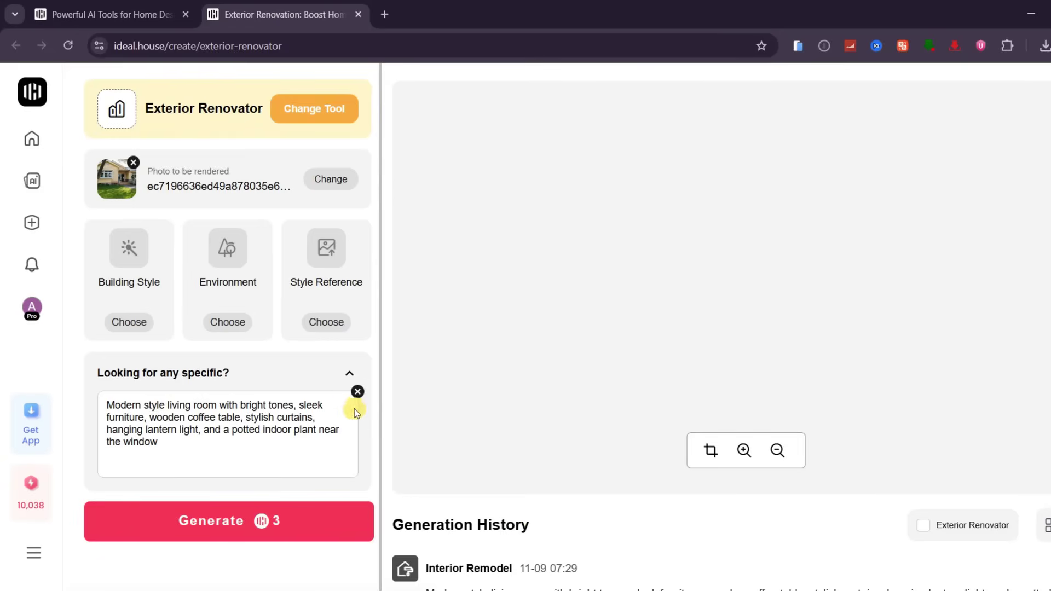
click(356, 393)
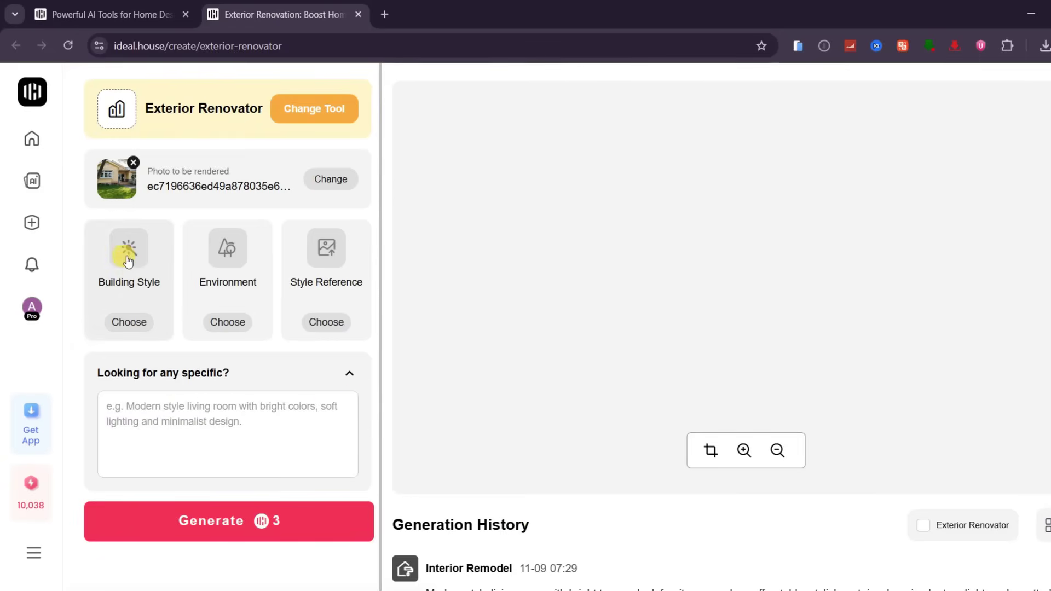
Step: Choose California Bungalow from the American building styles for the house
click(128, 261)
scroll(500, 216, down, 3)
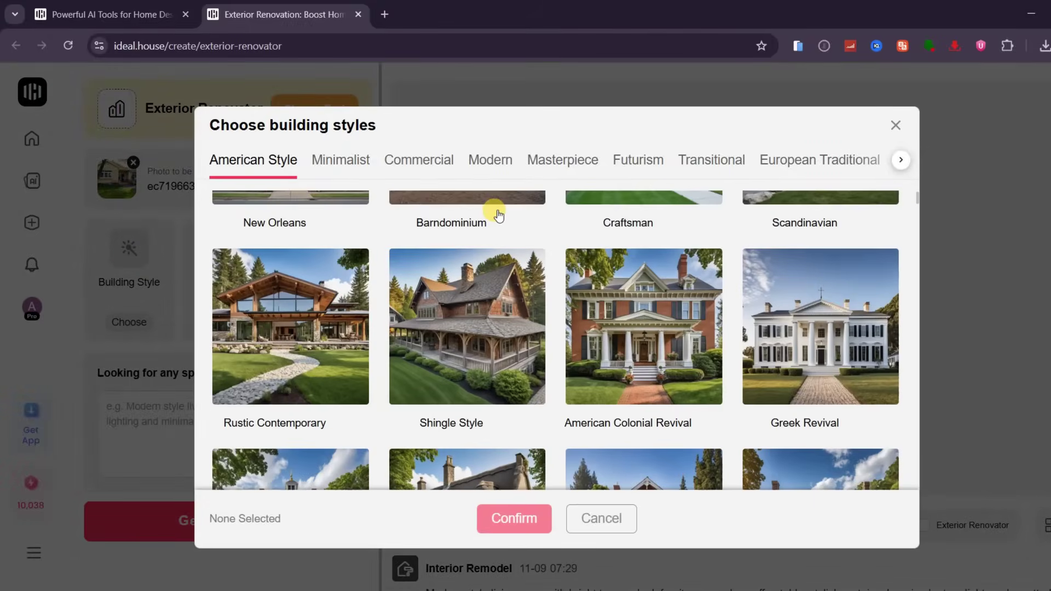
scroll(498, 215, down, 1)
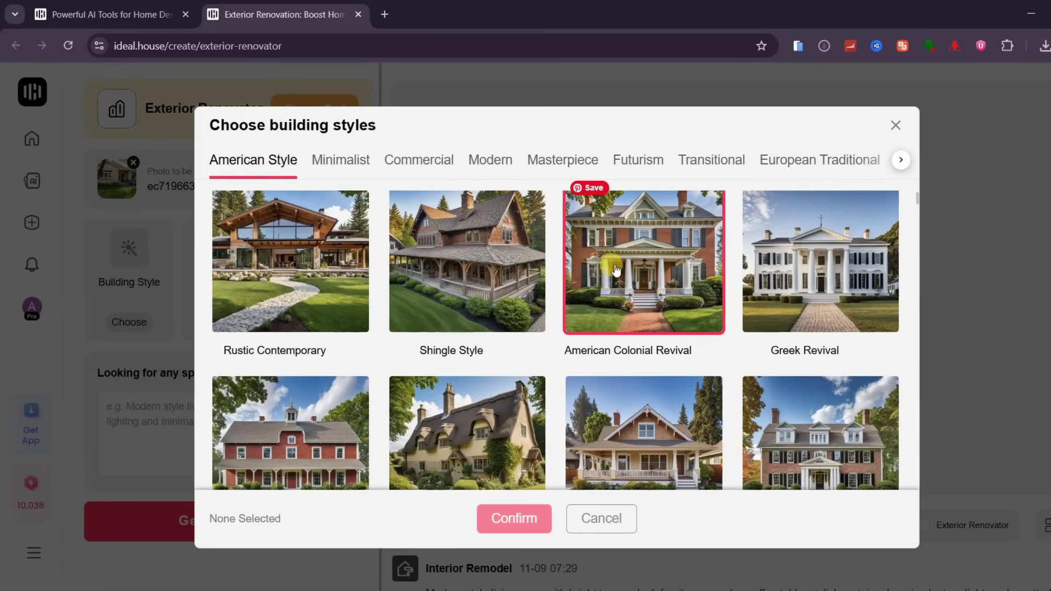
scroll(623, 258, down, 2)
scroll(639, 259, down, 1)
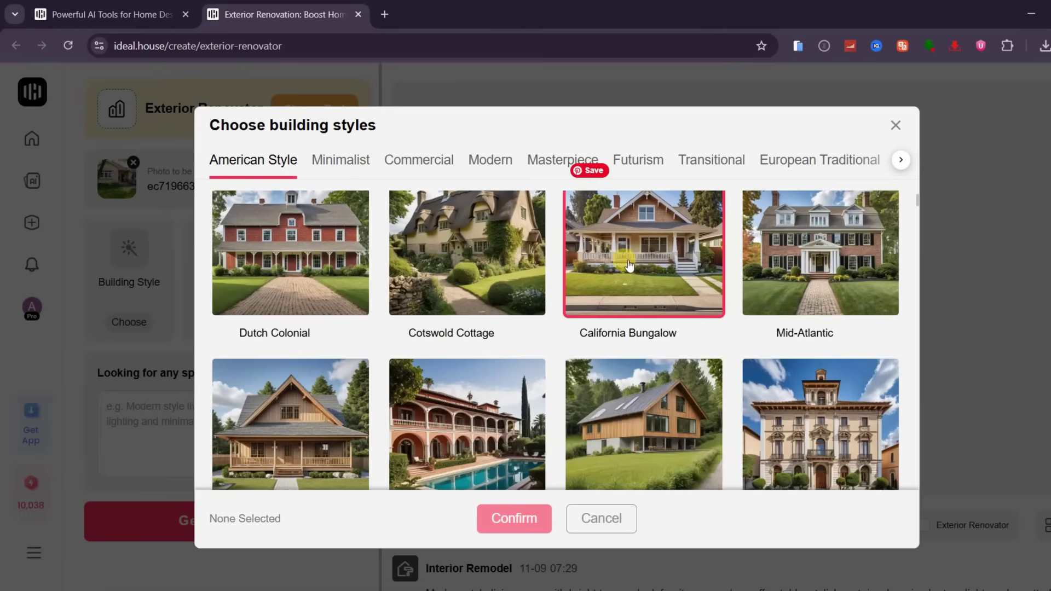
click(638, 261)
click(515, 519)
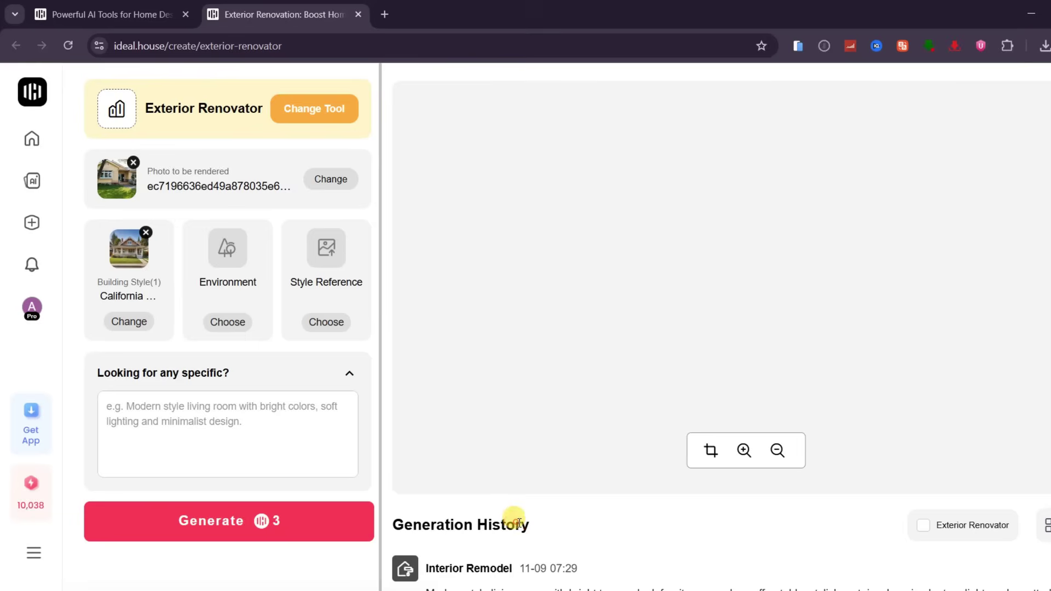
Step: Set the house's environment to Day, Autumn weather and the Deep In The Jungle location
click(224, 251)
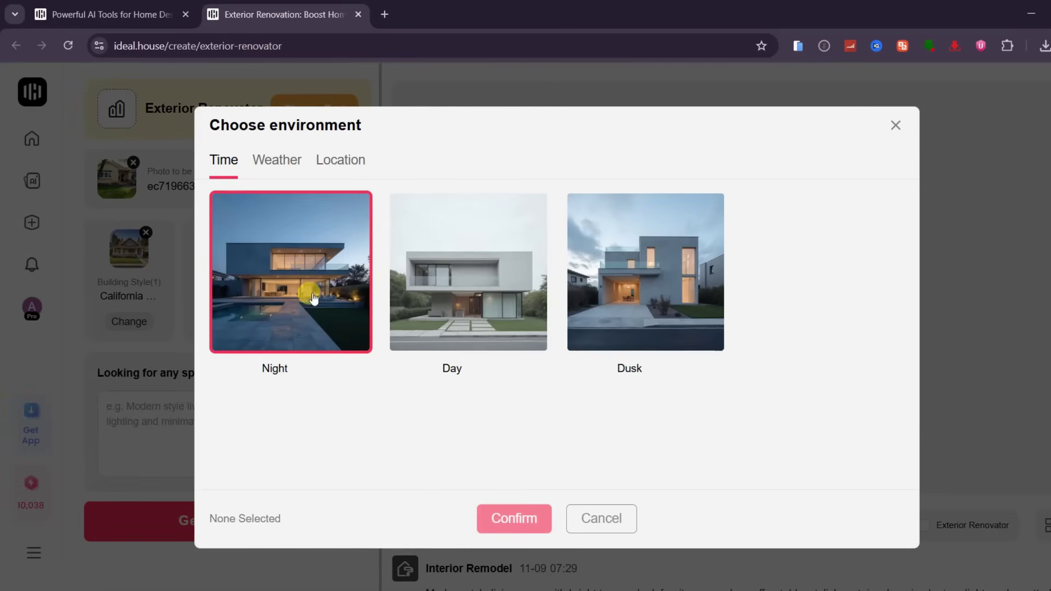
click(491, 294)
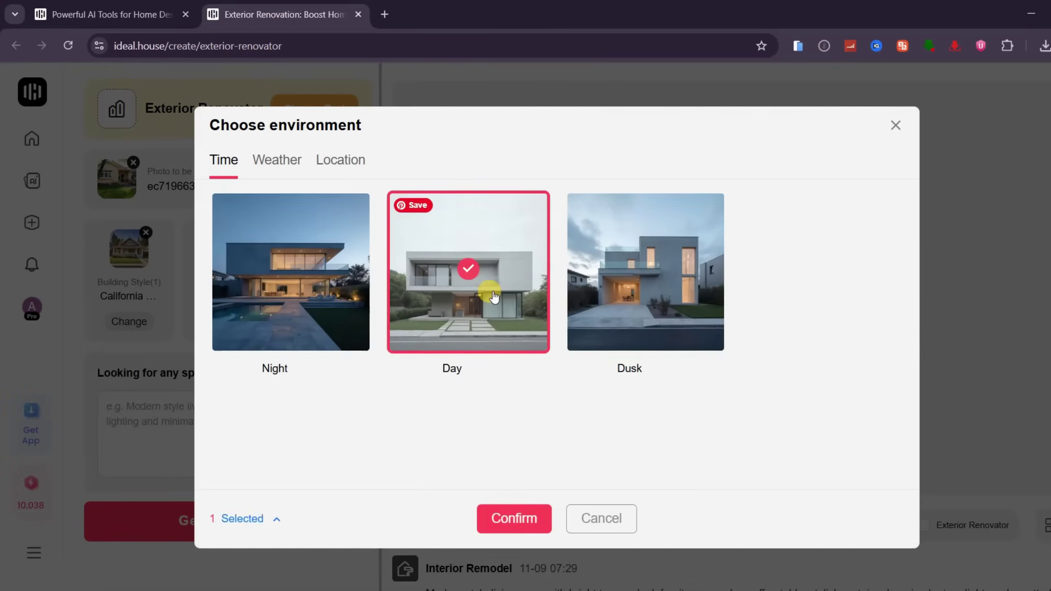
click(294, 165)
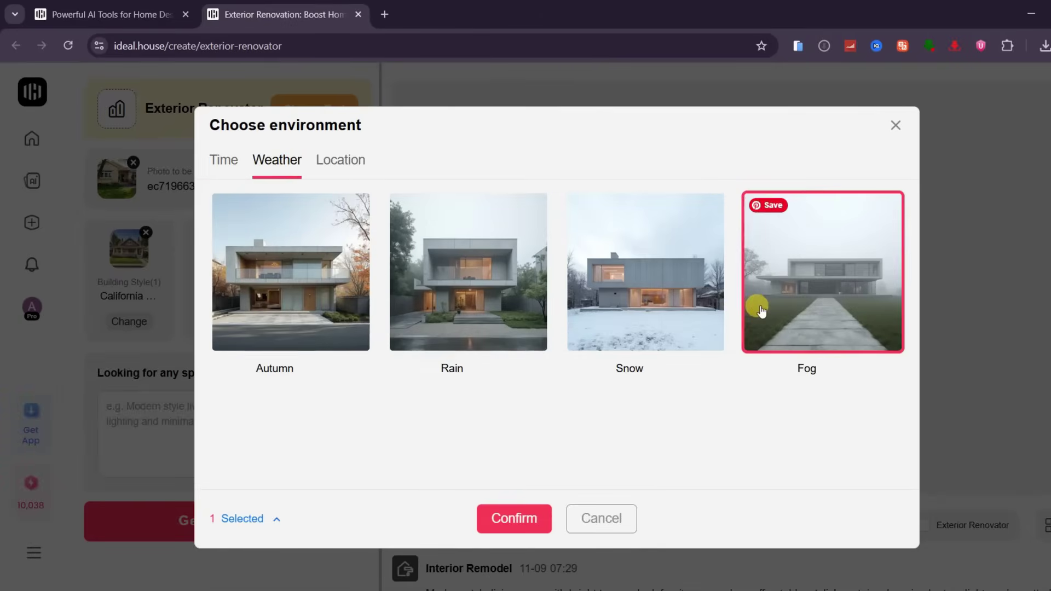
click(331, 298)
click(343, 158)
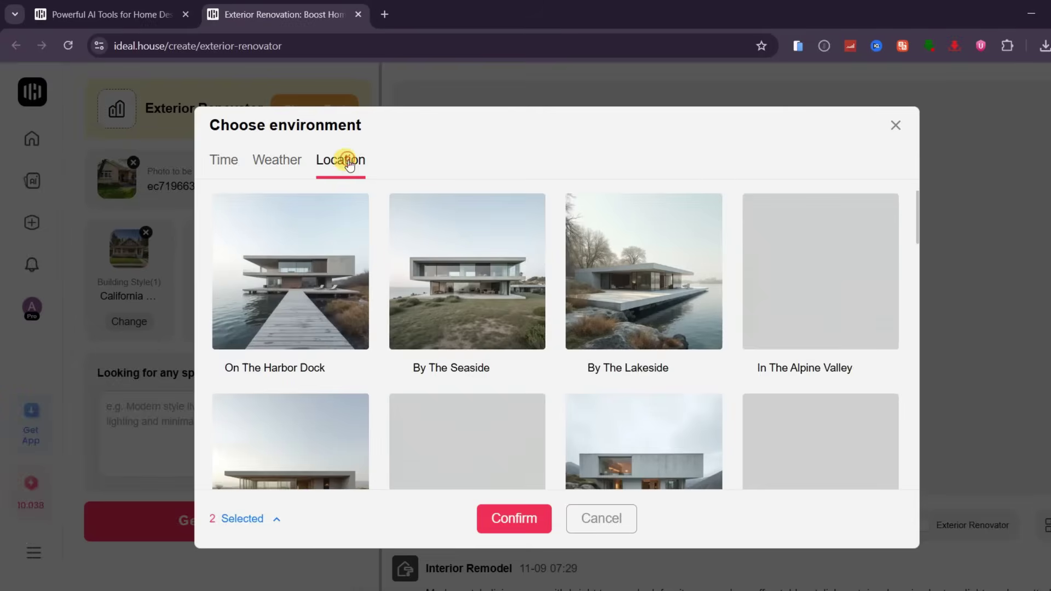
scroll(452, 292, down, 10)
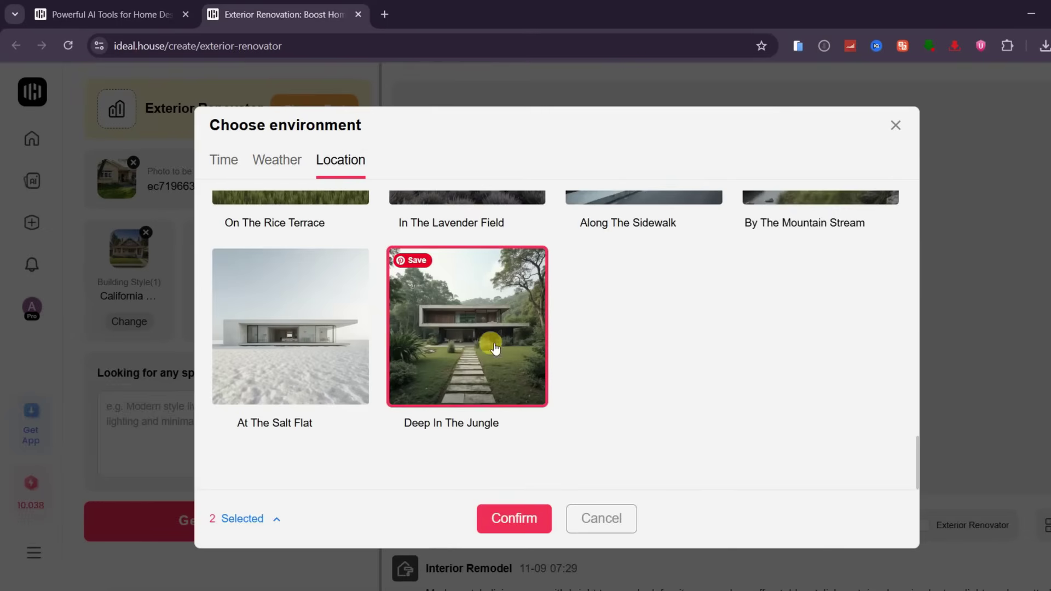
click(481, 346)
click(512, 520)
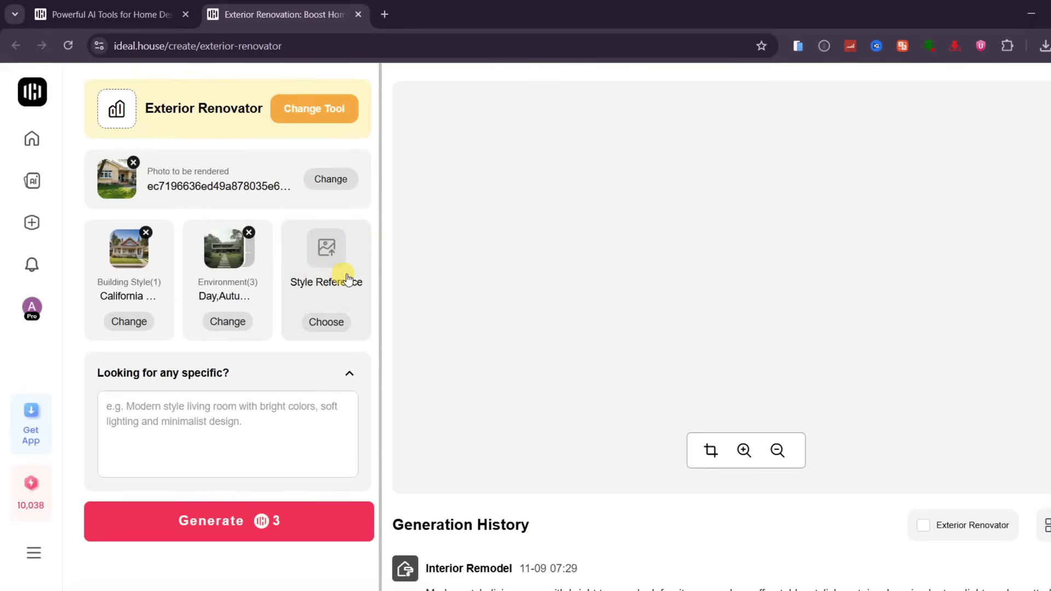
Step: Generate the exterior renovation and open its first version for viewing
click(339, 256)
click(167, 425)
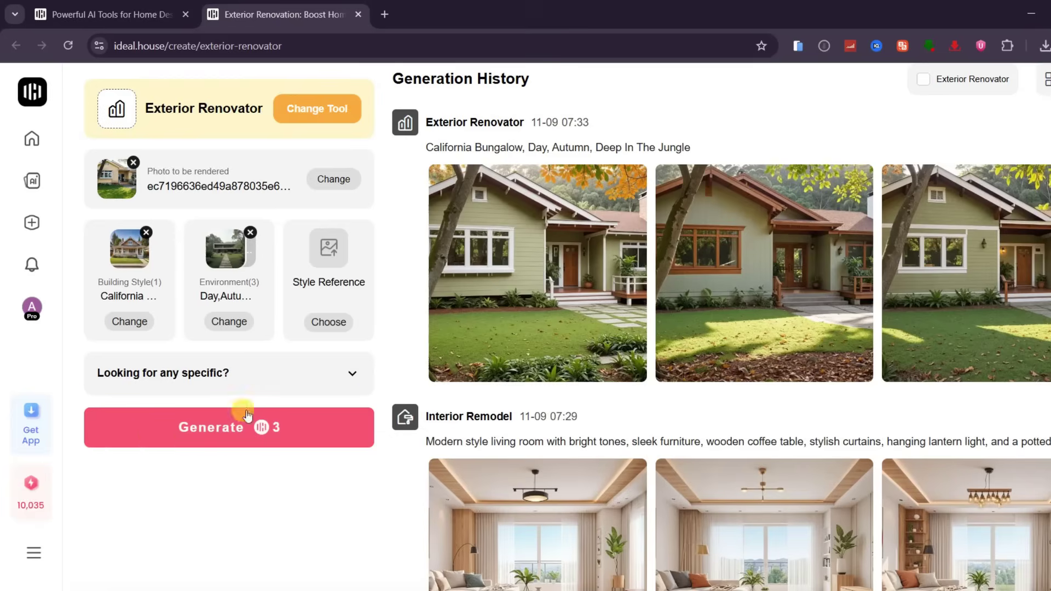
click(562, 284)
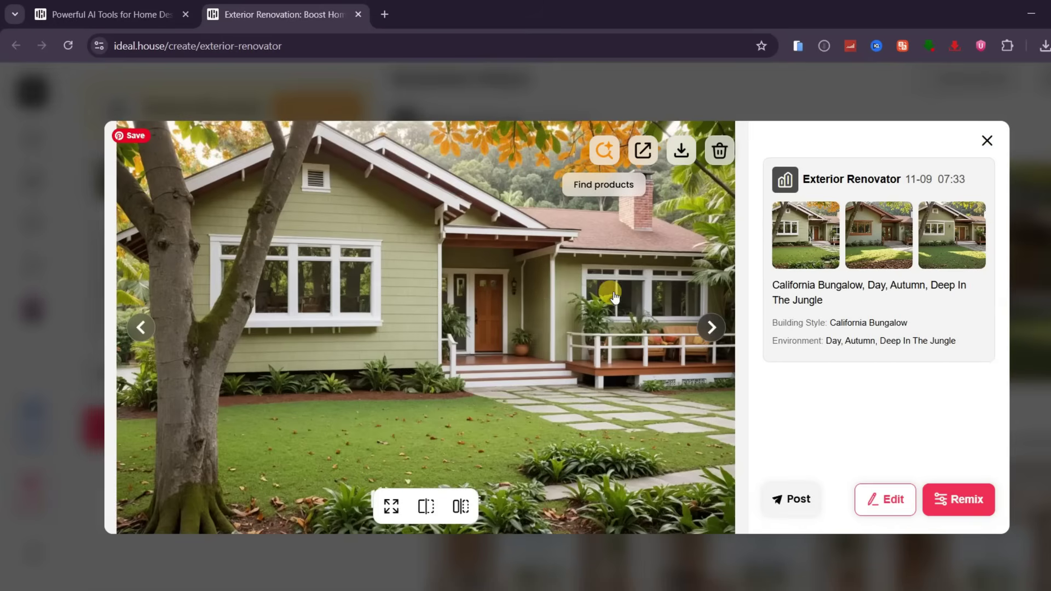
Step: Browse the renovated house versions and compare the green bungalow with the original photo using the before/after slider
click(709, 329)
click(709, 329)
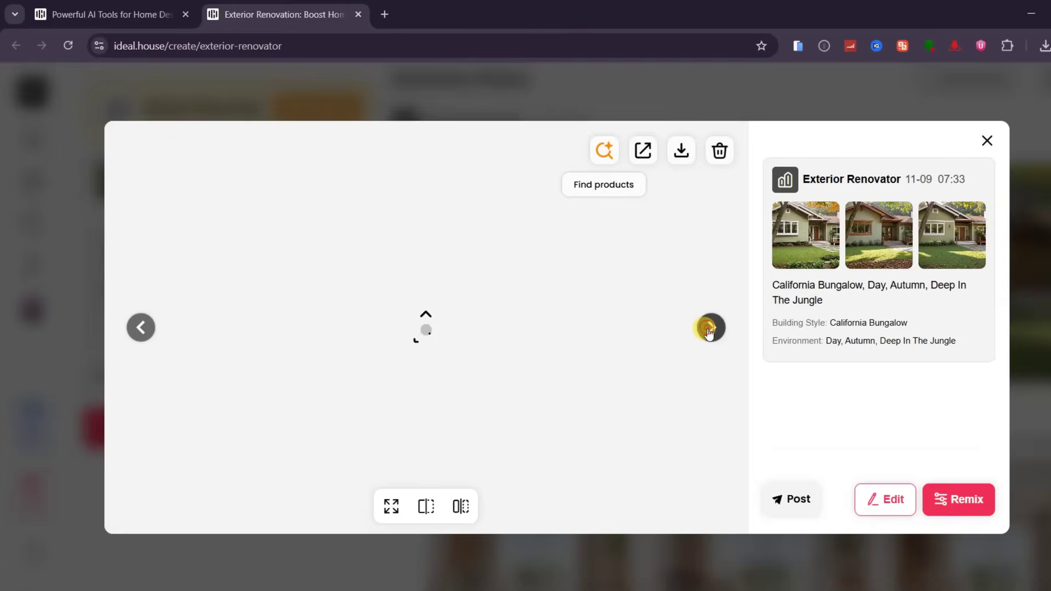
click(426, 506)
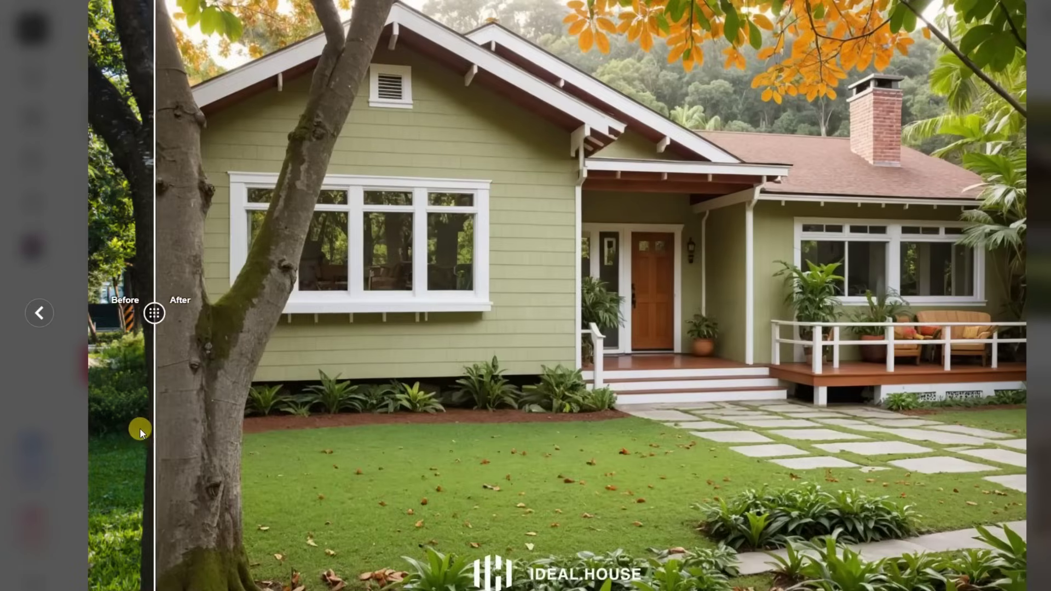
click(942, 89)
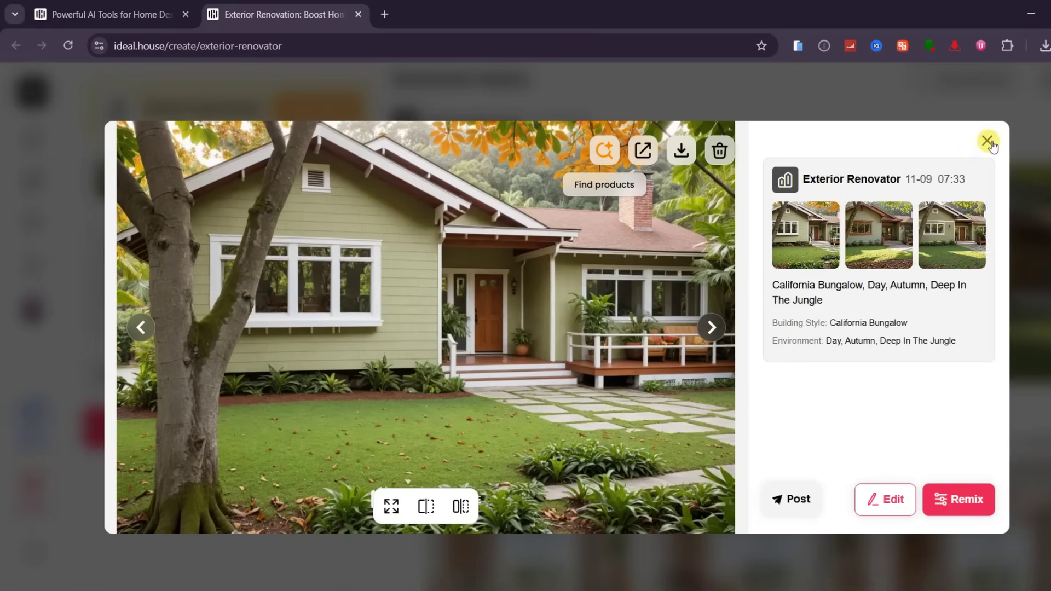
click(989, 142)
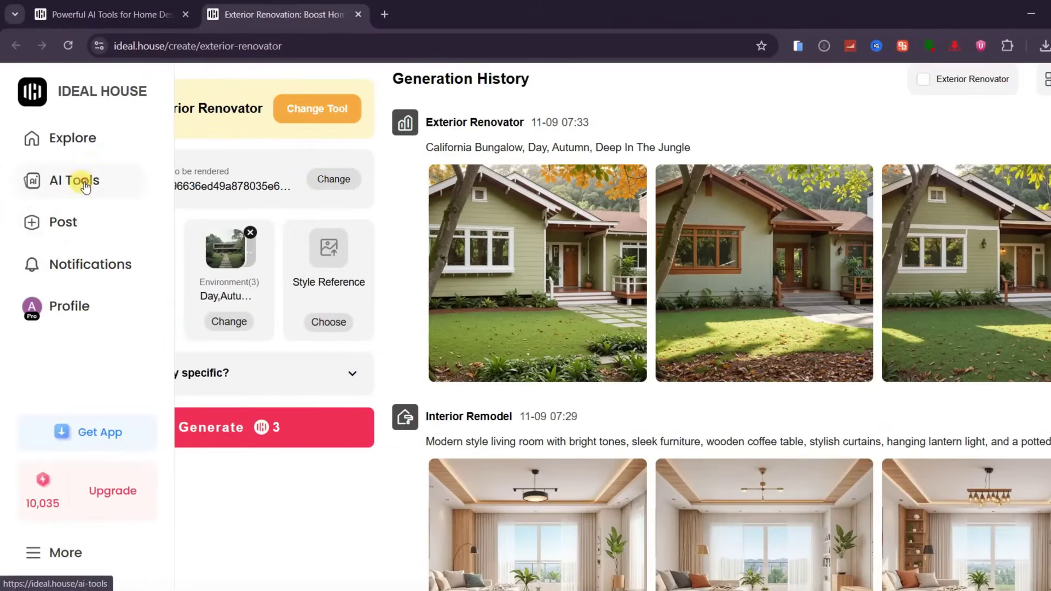
Step: Switch to the Landscaping design tool and add the garden photo with the checkered stone path from the saved assets
click(85, 183)
click(276, 148)
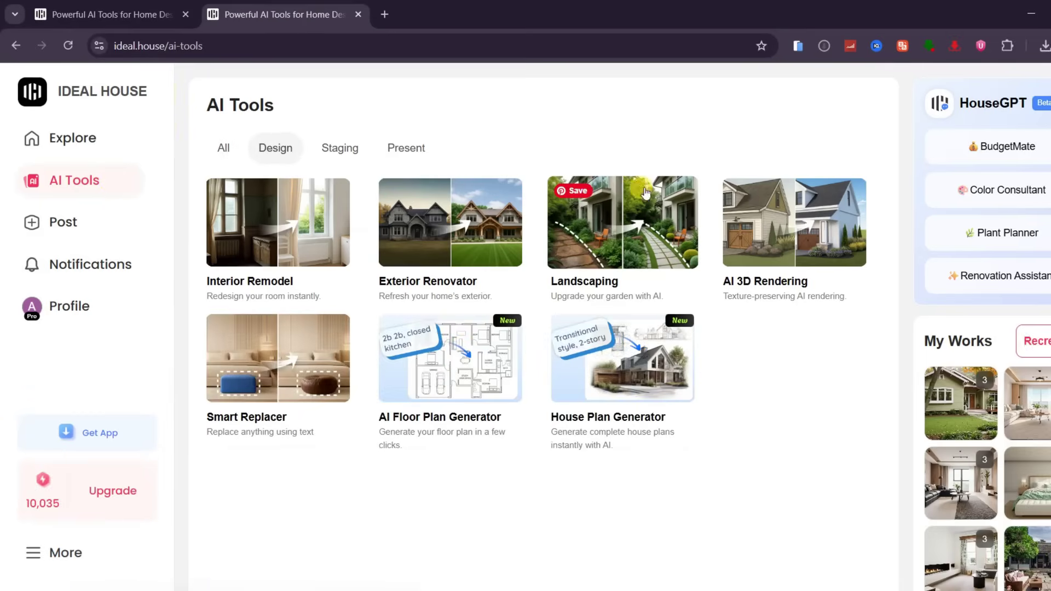
click(595, 225)
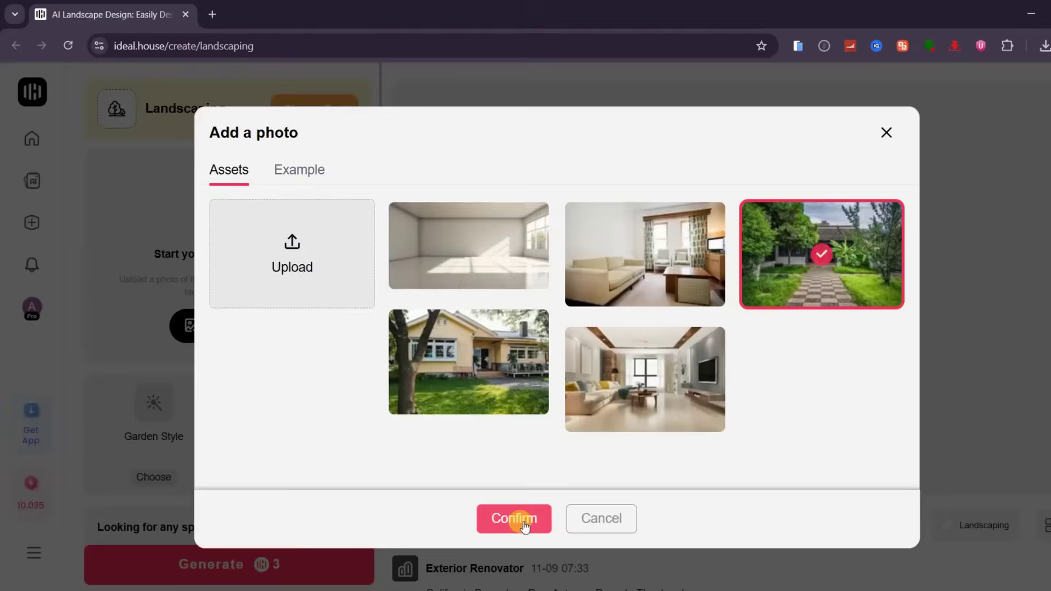
click(515, 518)
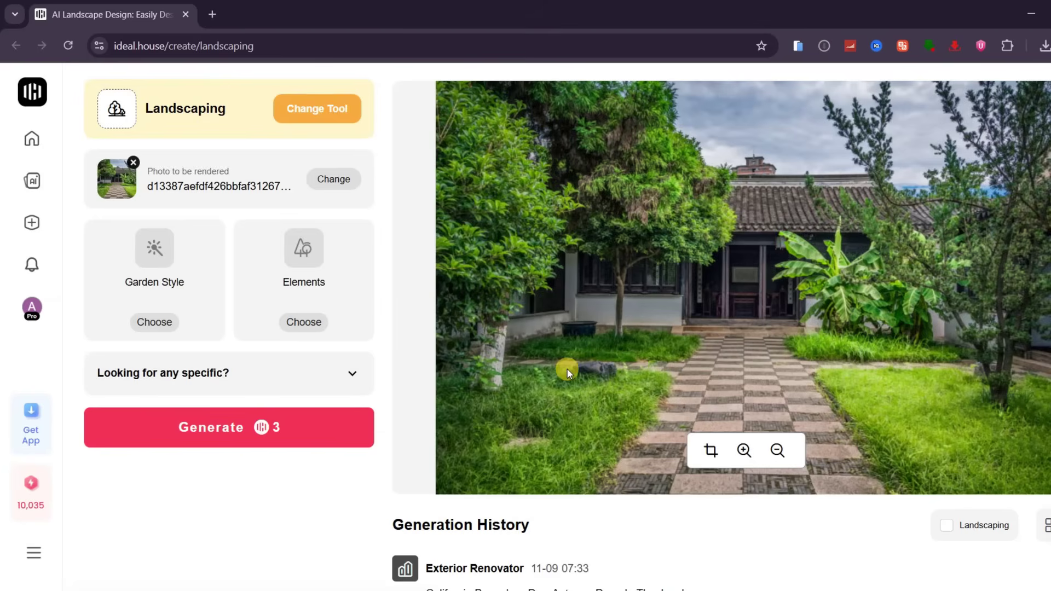
Step: Choose English Cottage as the garden style
click(181, 263)
scroll(326, 241, down, 5)
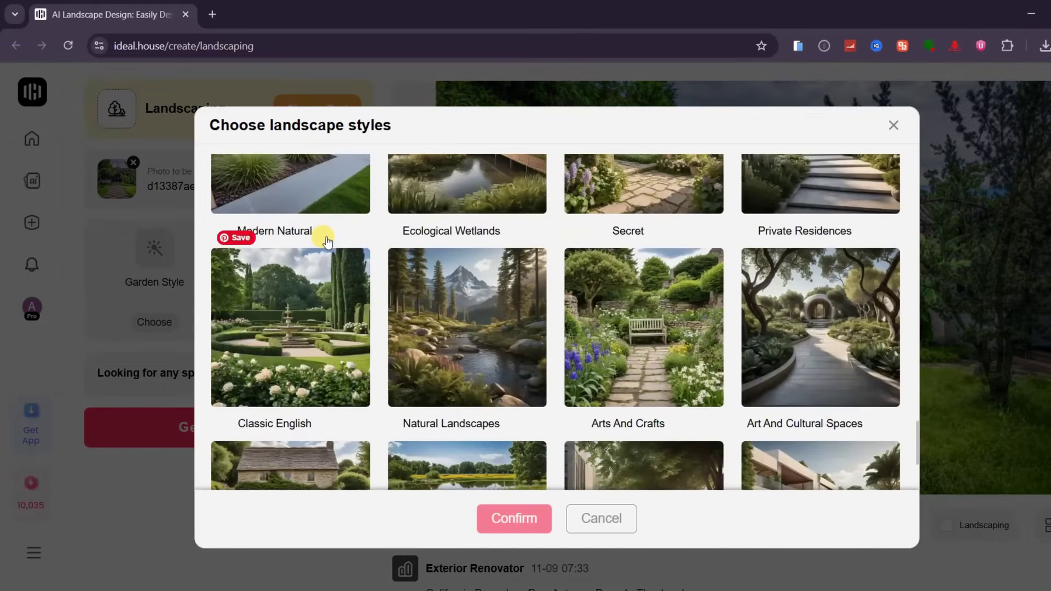
scroll(326, 241, down, 3)
click(298, 324)
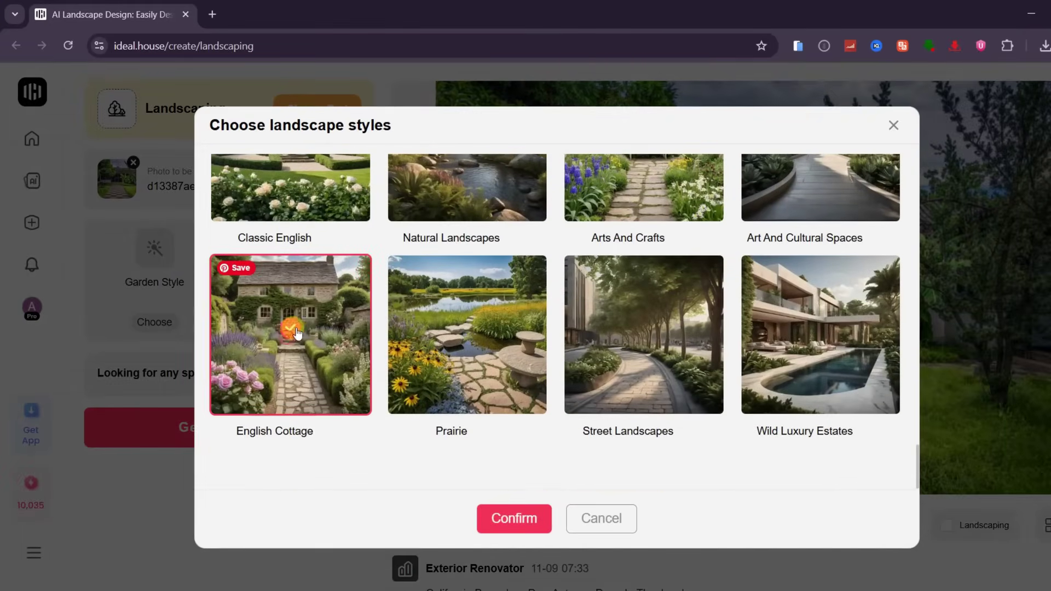
click(514, 519)
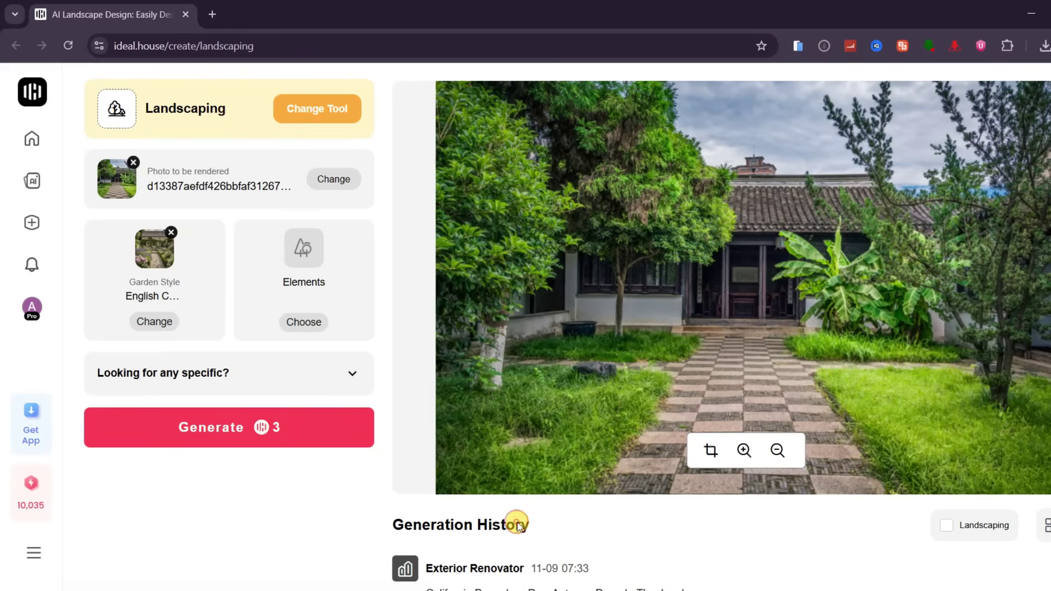
Step: Select Flower, Fruit Tree and Flower Bed as the natural elements for the garden design
click(311, 263)
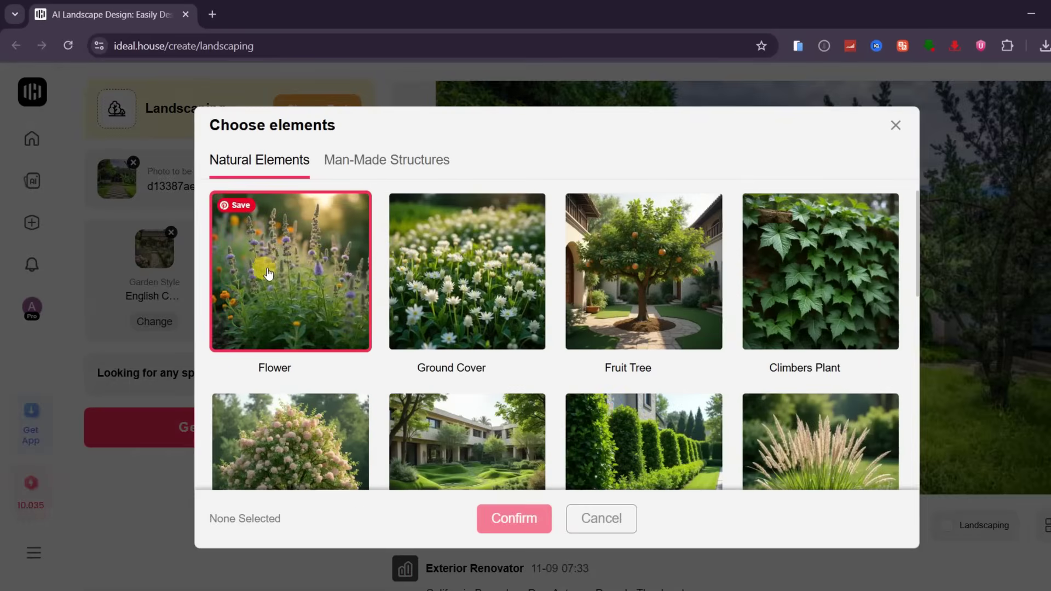
click(269, 267)
click(656, 274)
scroll(821, 378, down, 5)
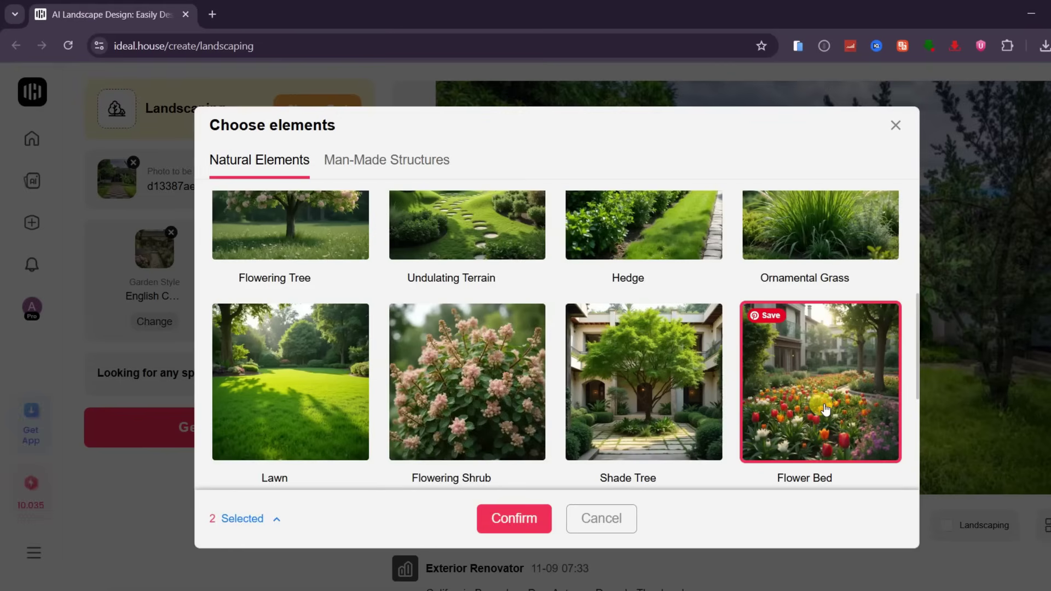
click(823, 403)
scroll(669, 340, down, 2)
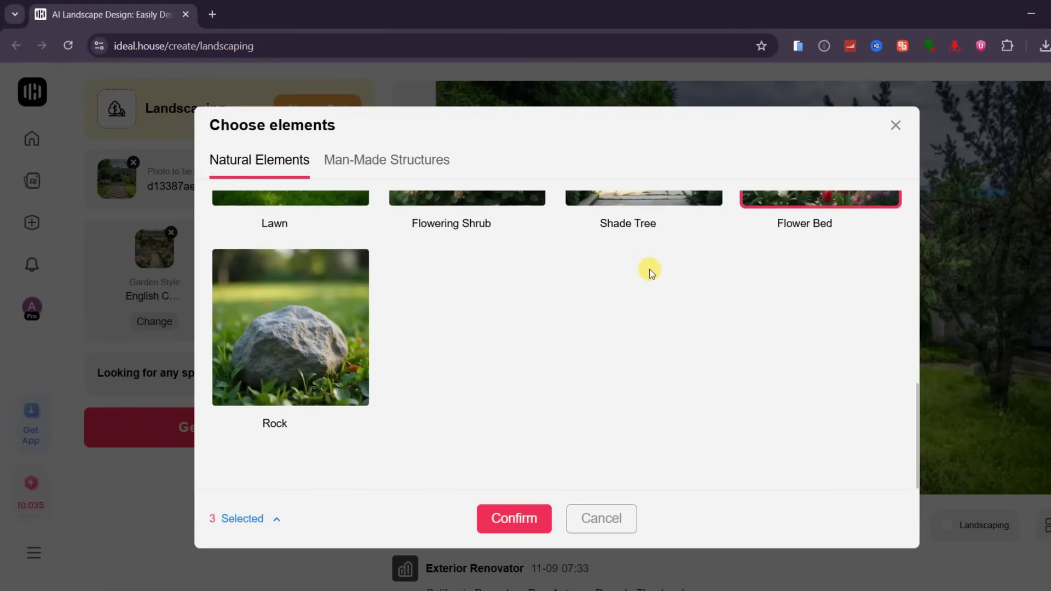
Step: Add the man-made structures Garden Lights and Slate Path to the selection and confirm the garden elements
scroll(515, 219, up, 5)
click(387, 160)
scroll(274, 352, down, 10)
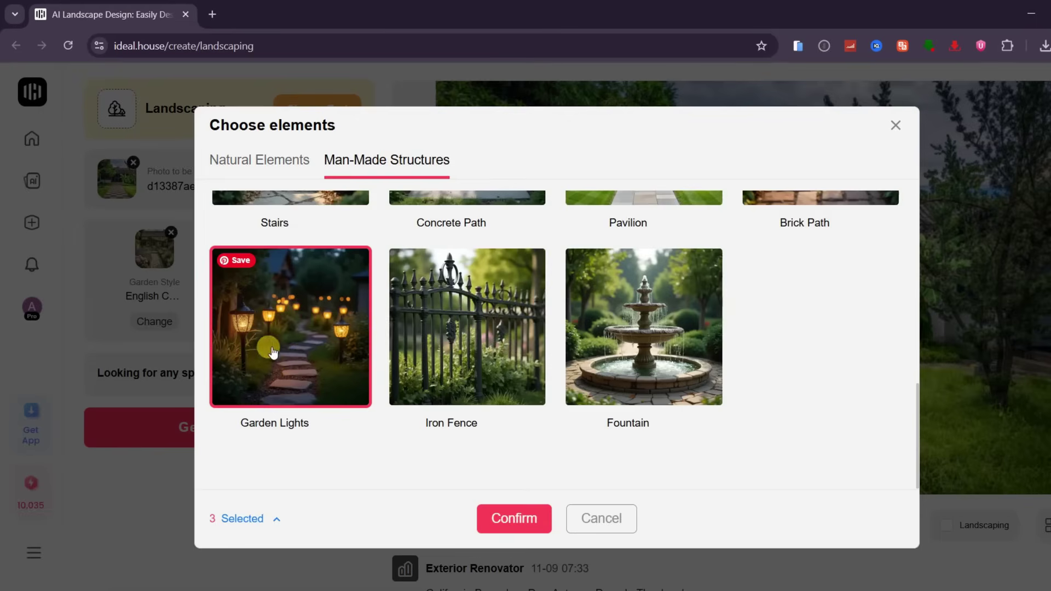
scroll(642, 319, up, 5)
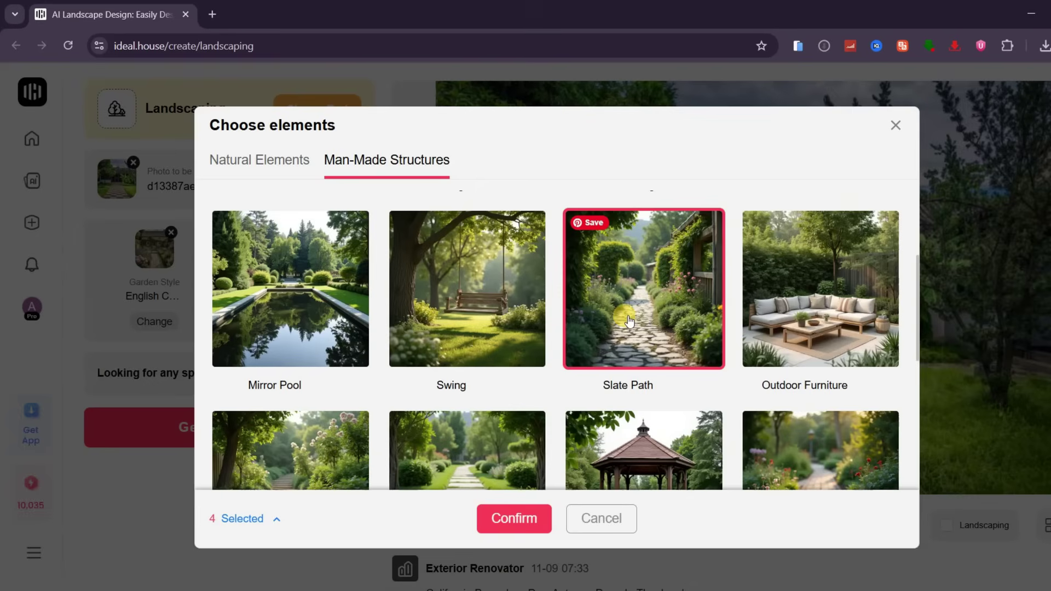
click(627, 321)
click(523, 520)
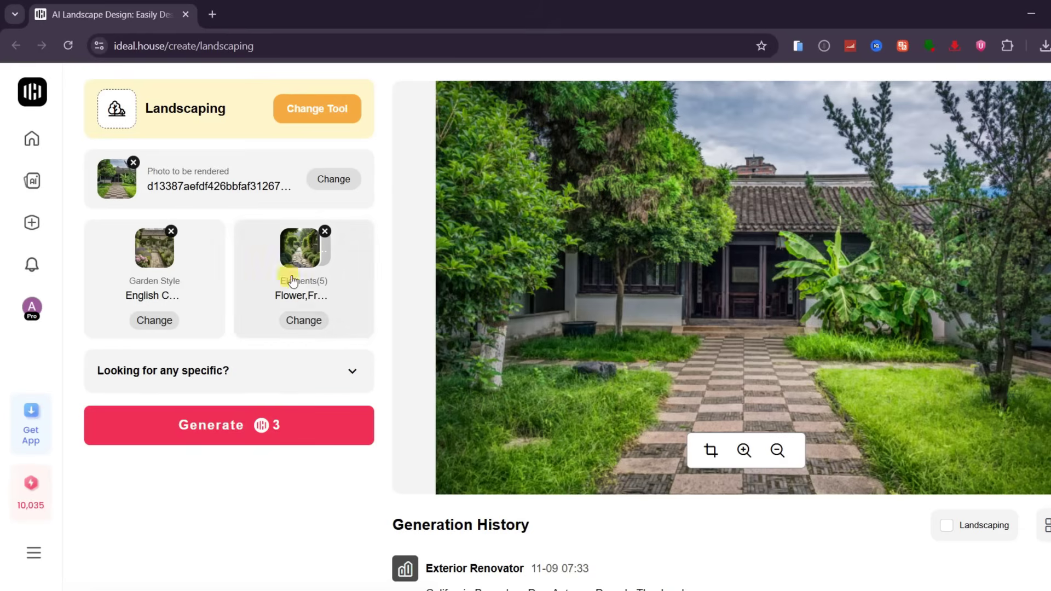
Step: Generate the garden landscaping without a specific text request and open one of the resulting versions
click(358, 371)
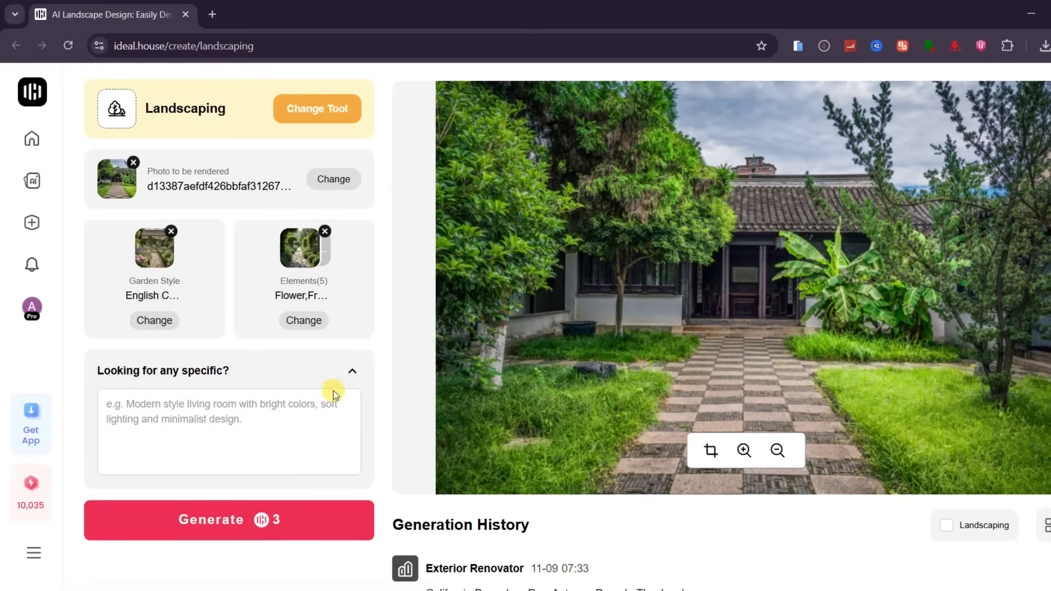
click(353, 375)
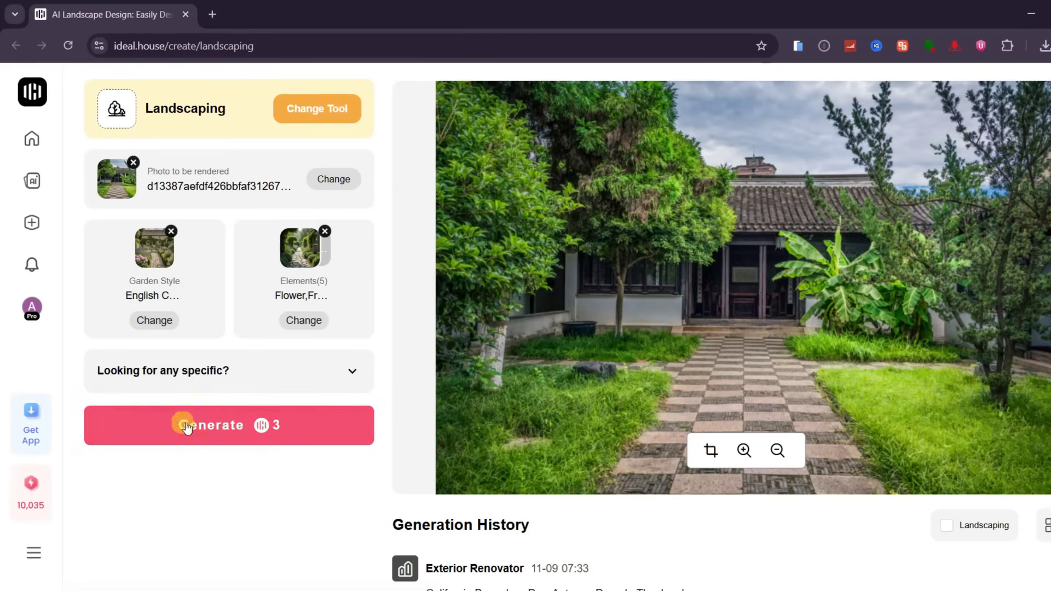
click(188, 430)
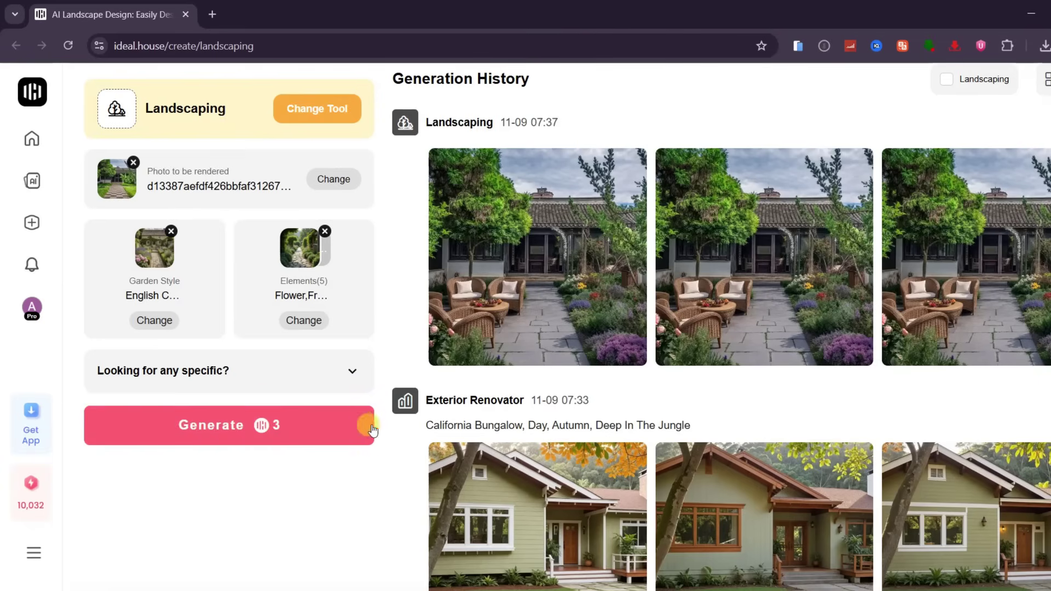
click(523, 259)
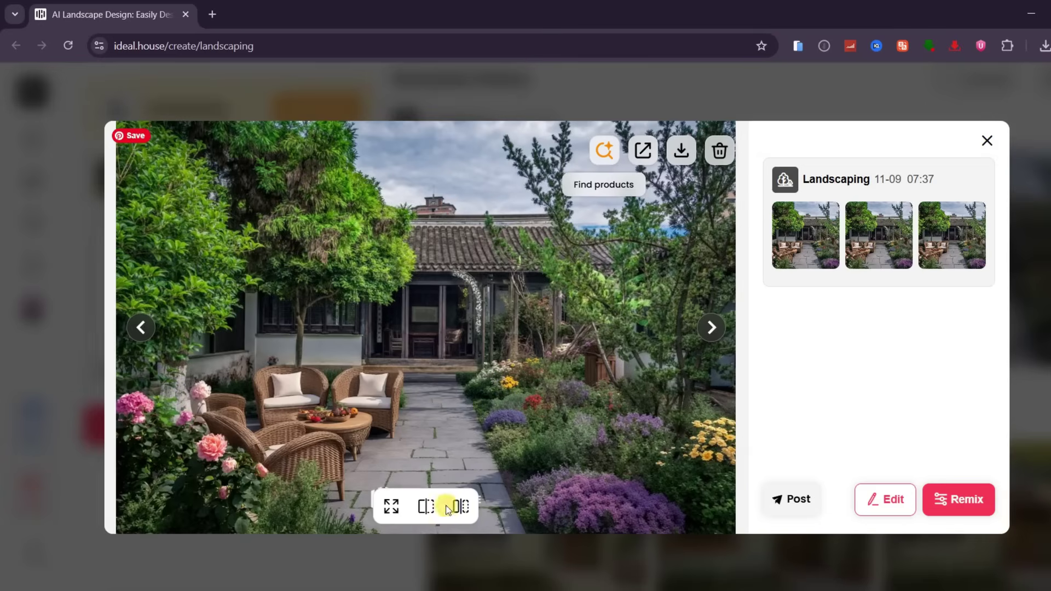
Step: Compare the landscaped garden with the original photo using the before/after slider, and view another version
click(427, 506)
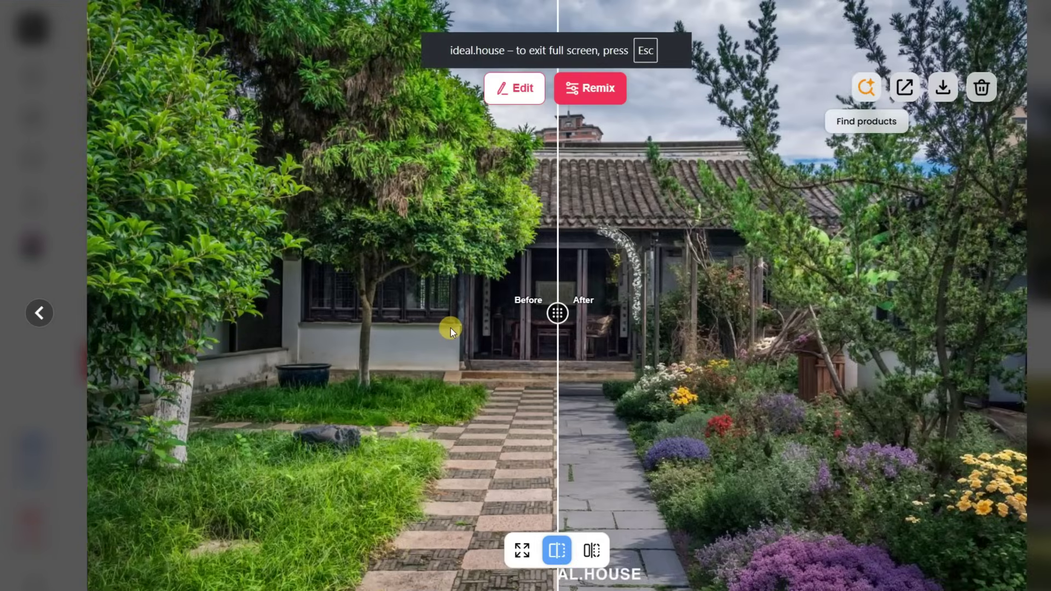
drag(557, 314, 60, 371)
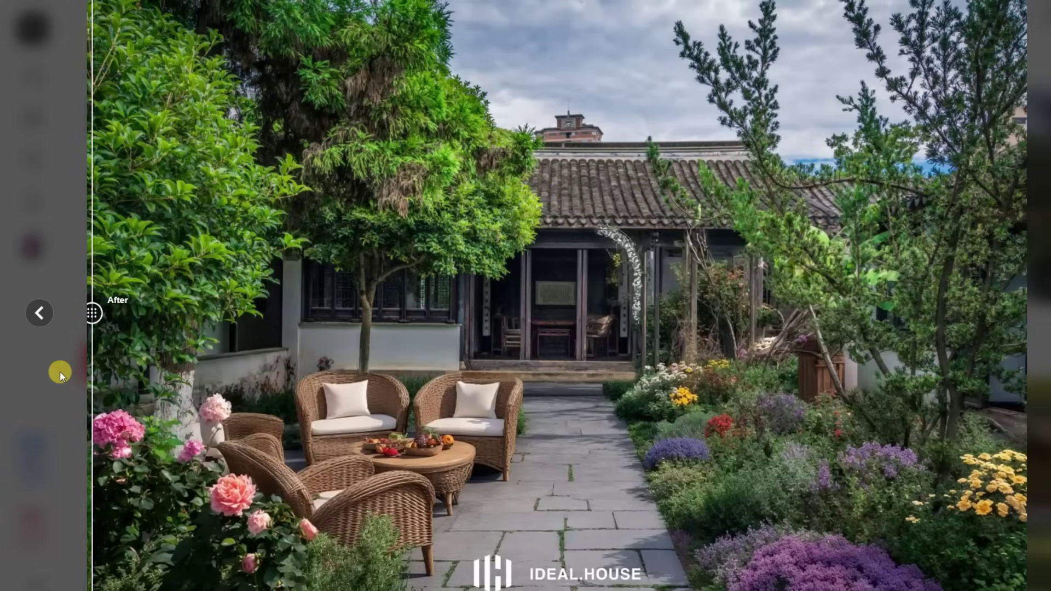
drag(60, 371, 140, 428)
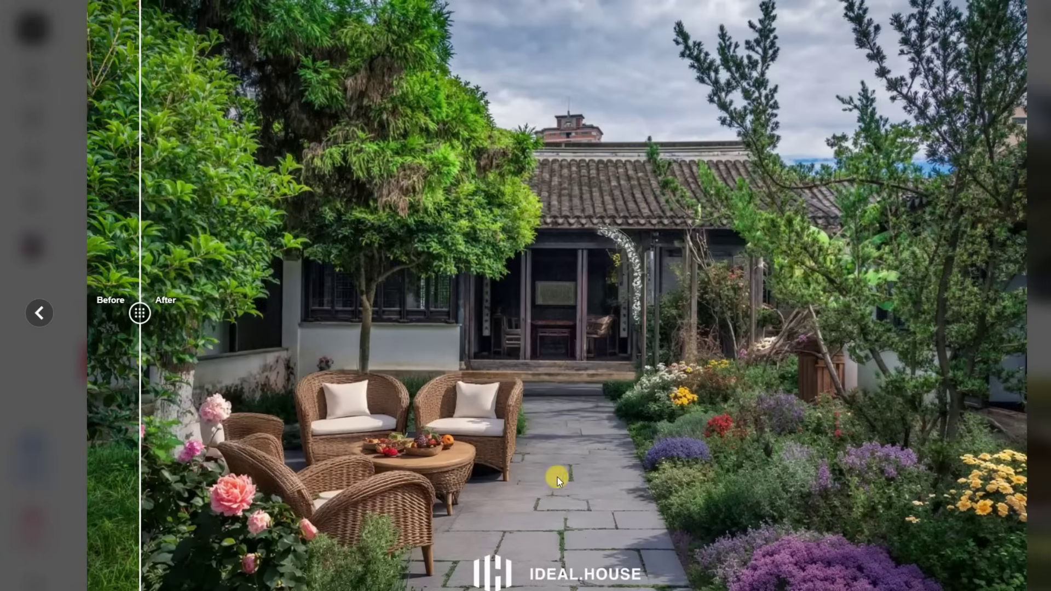
mouse_move(569, 520)
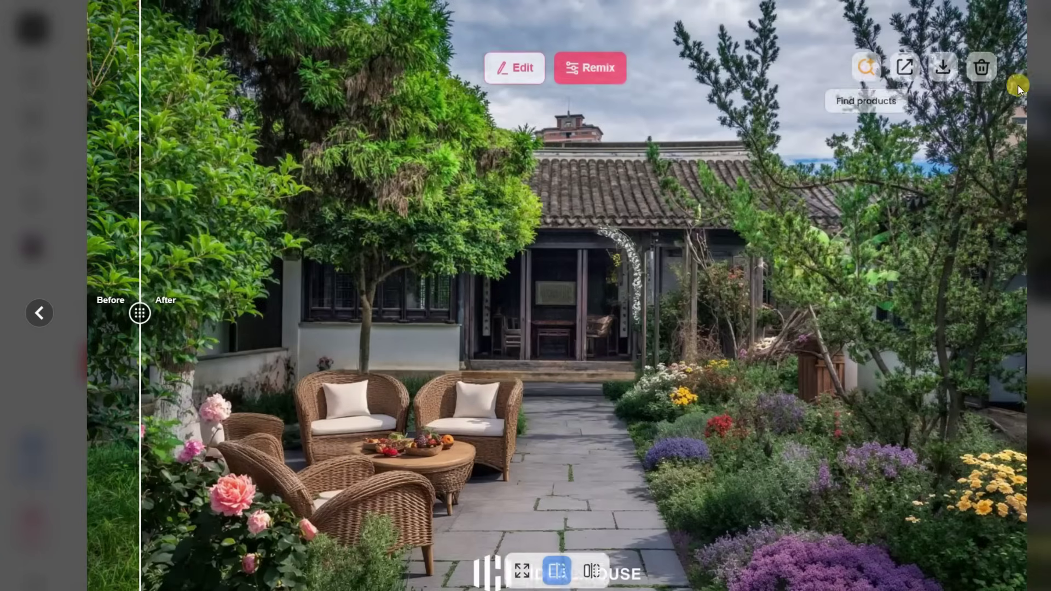
key(Escape)
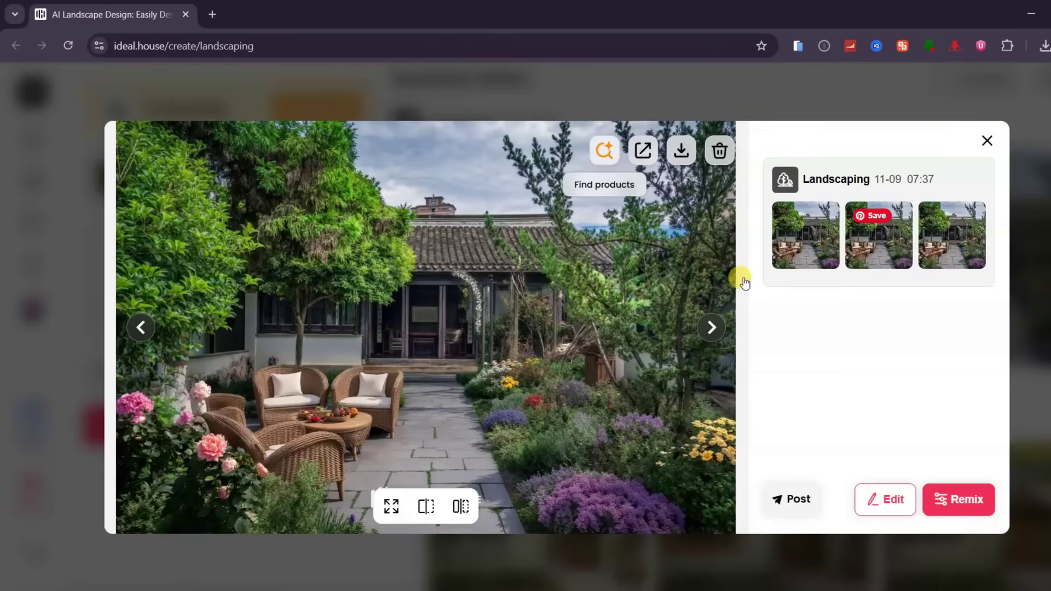
click(709, 324)
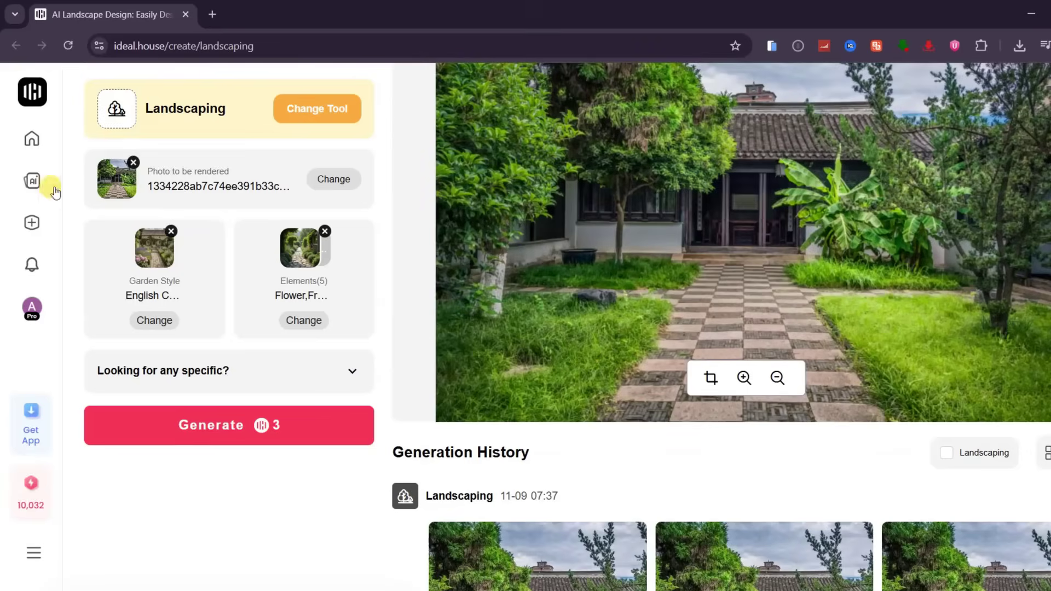
Step: Switch to the Change Furniture staging tool and add the beige-sofa living room photo from the saved assets
mouse_move(33, 217)
click(96, 189)
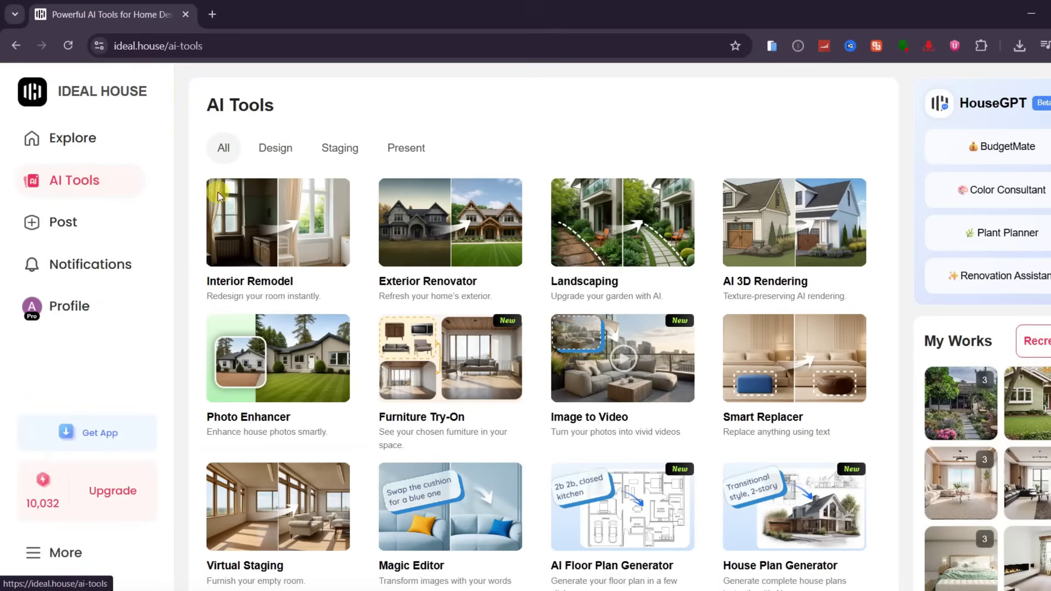
click(338, 148)
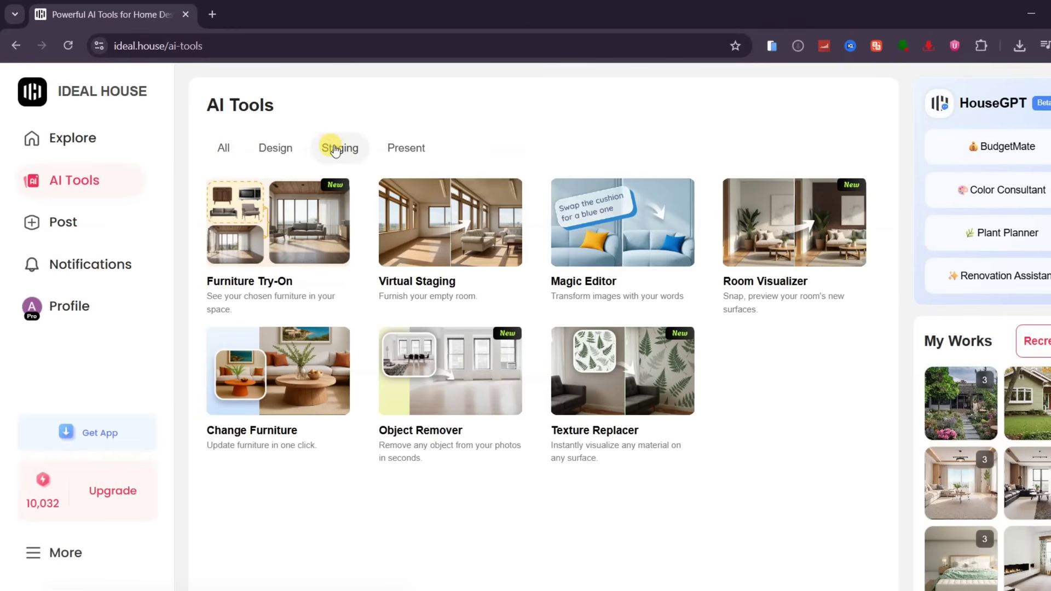
click(301, 376)
click(213, 324)
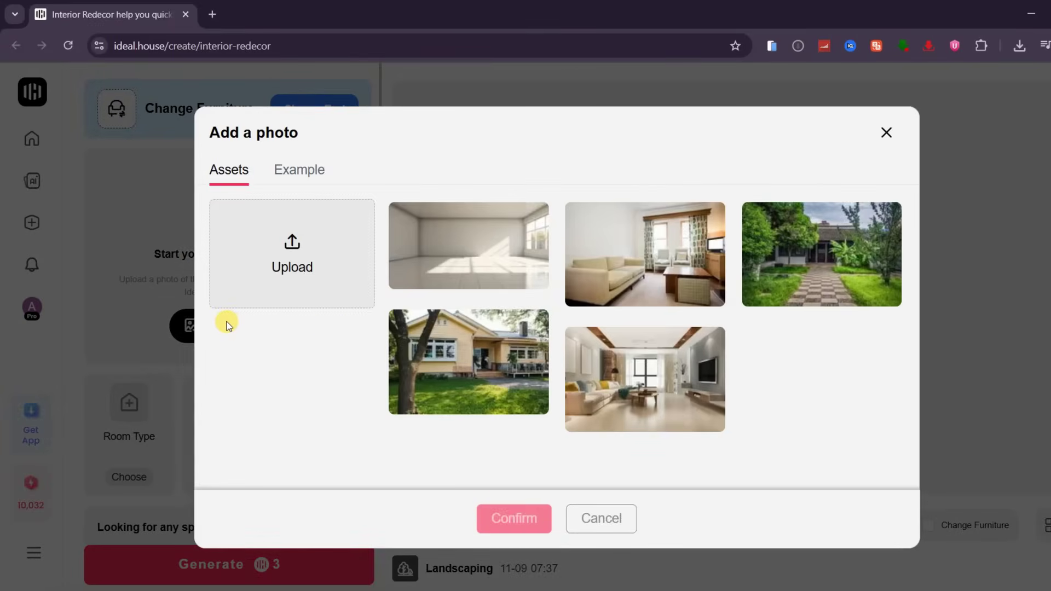
click(671, 267)
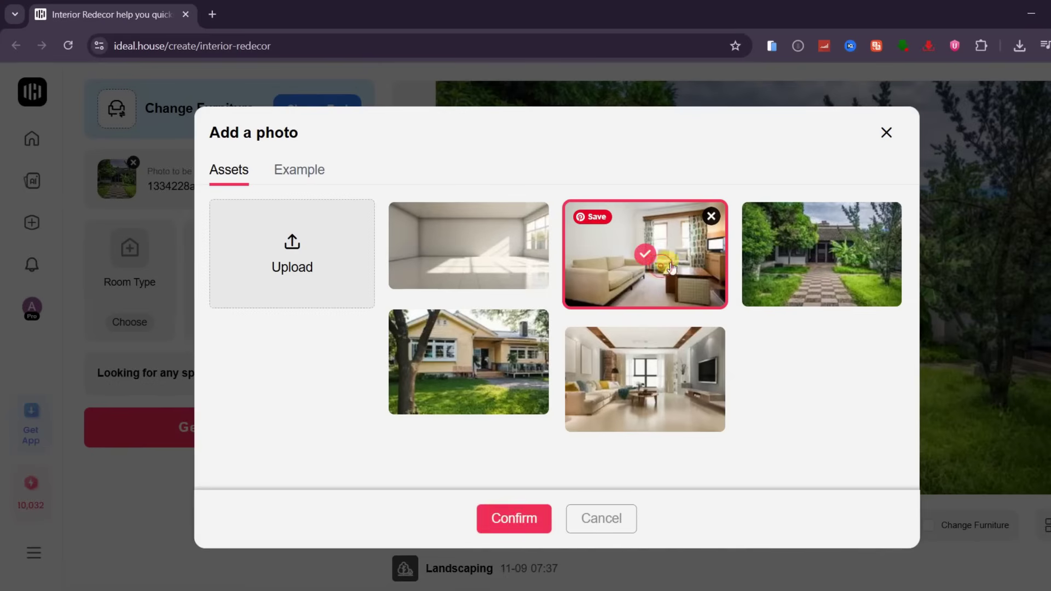
click(520, 518)
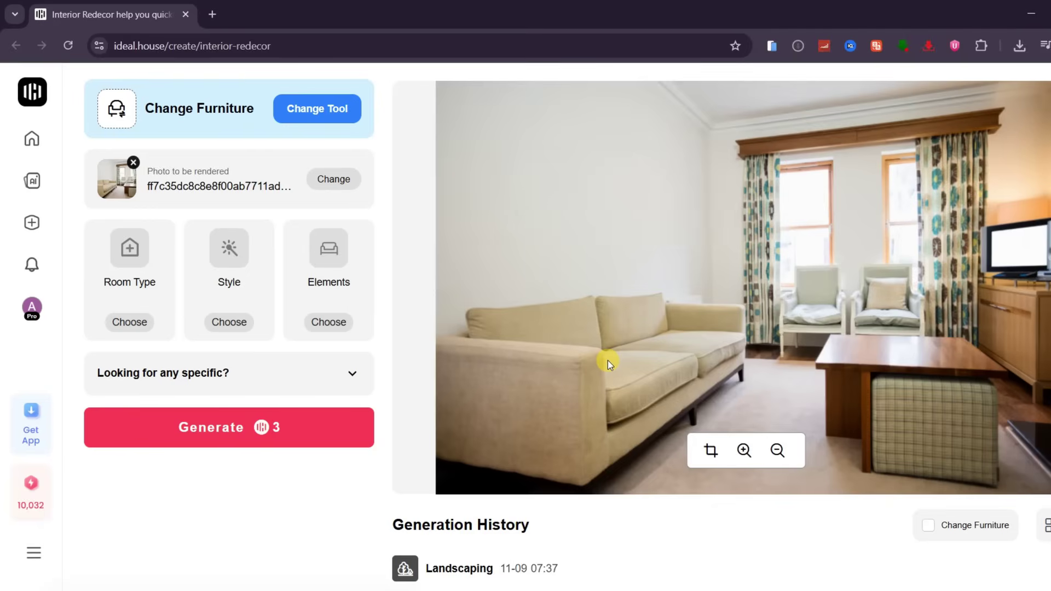
Step: Choose the Cameroonian Artisanal style from the Rustic category and generate the furniture redesign
click(238, 252)
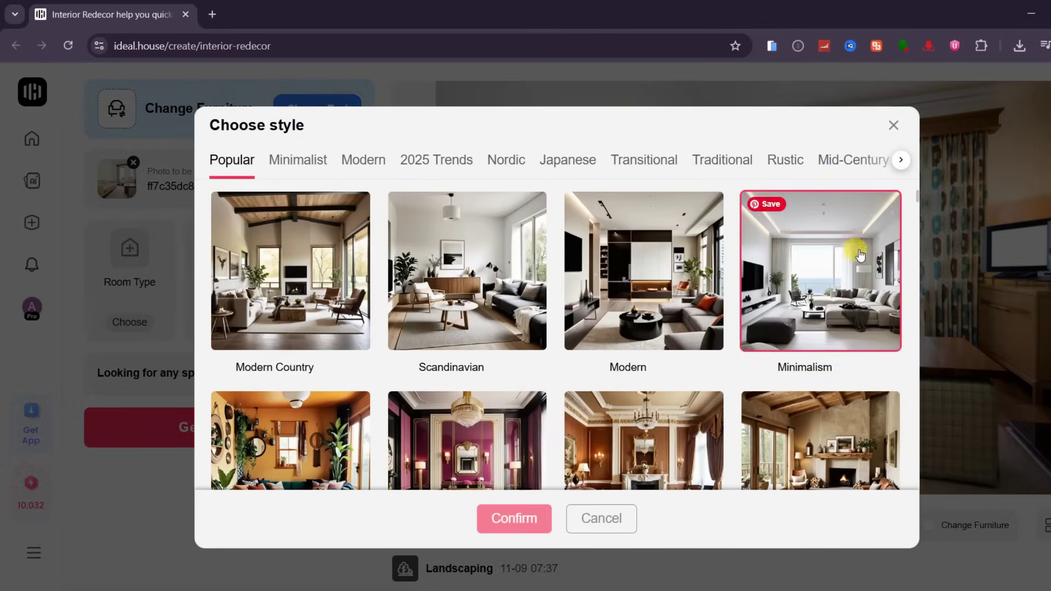
click(785, 160)
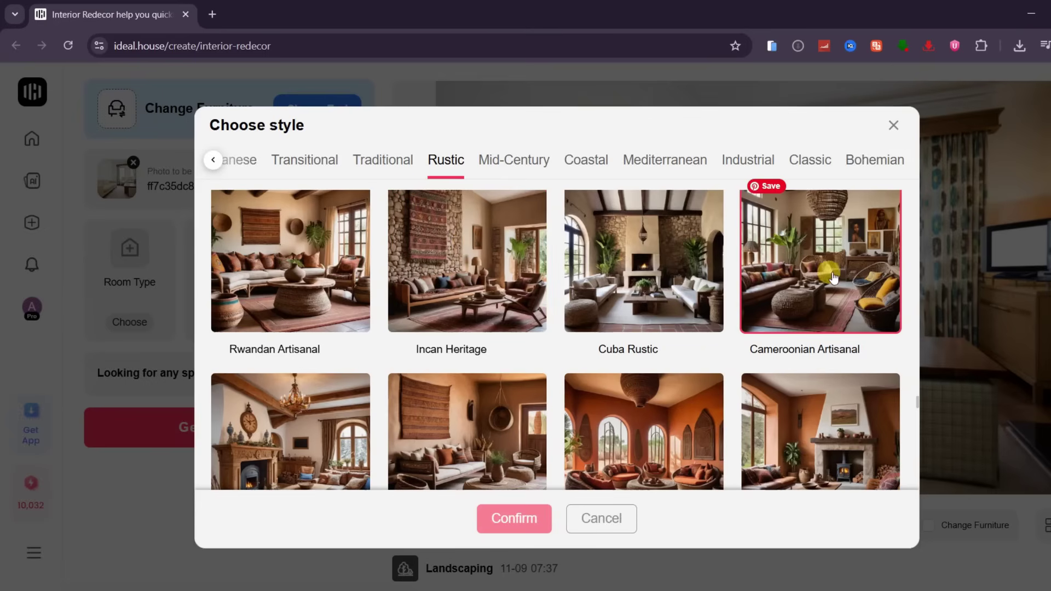
click(815, 275)
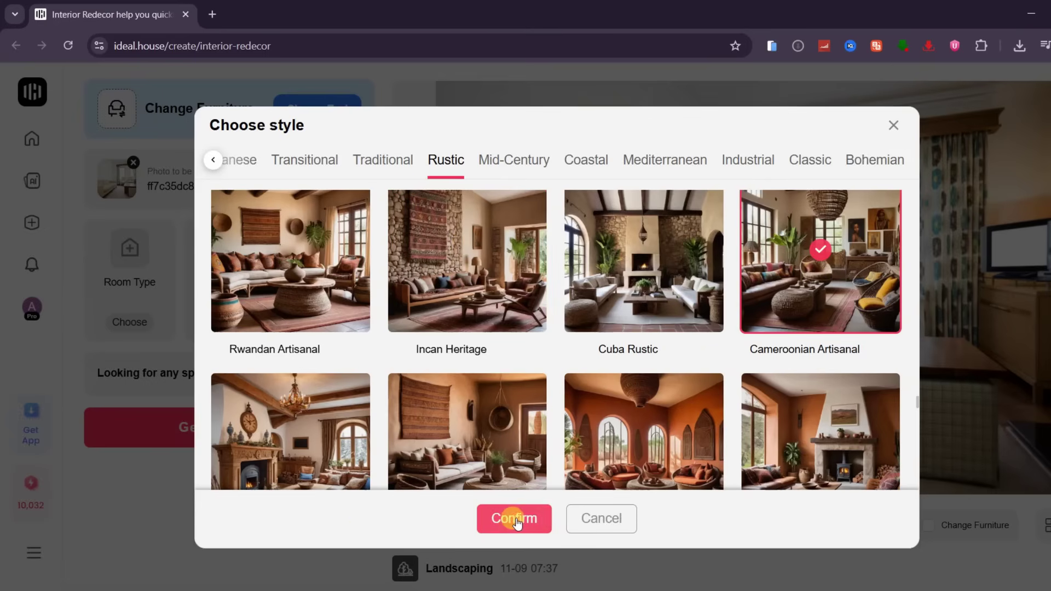
click(480, 517)
click(229, 429)
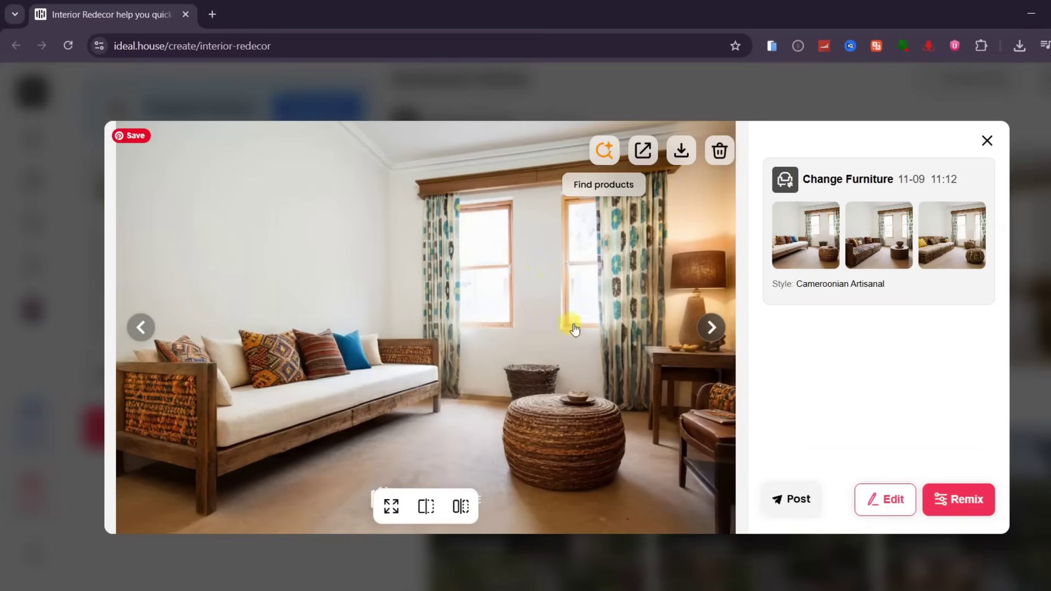
Step: Browse the refurnished living room versions, compare one with the original using the before/after view, and close the viewer
click(711, 329)
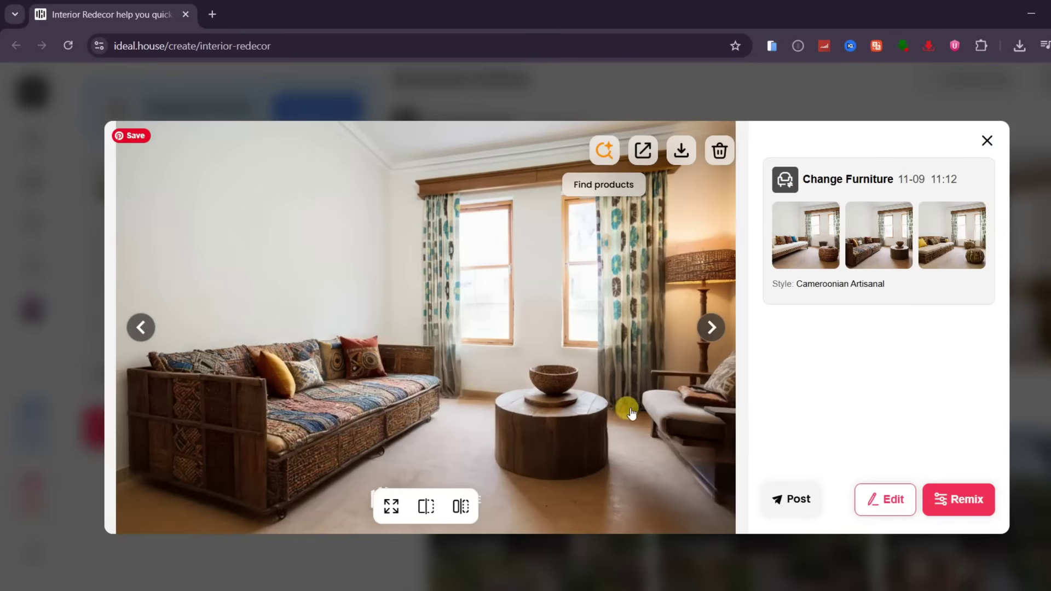
click(710, 328)
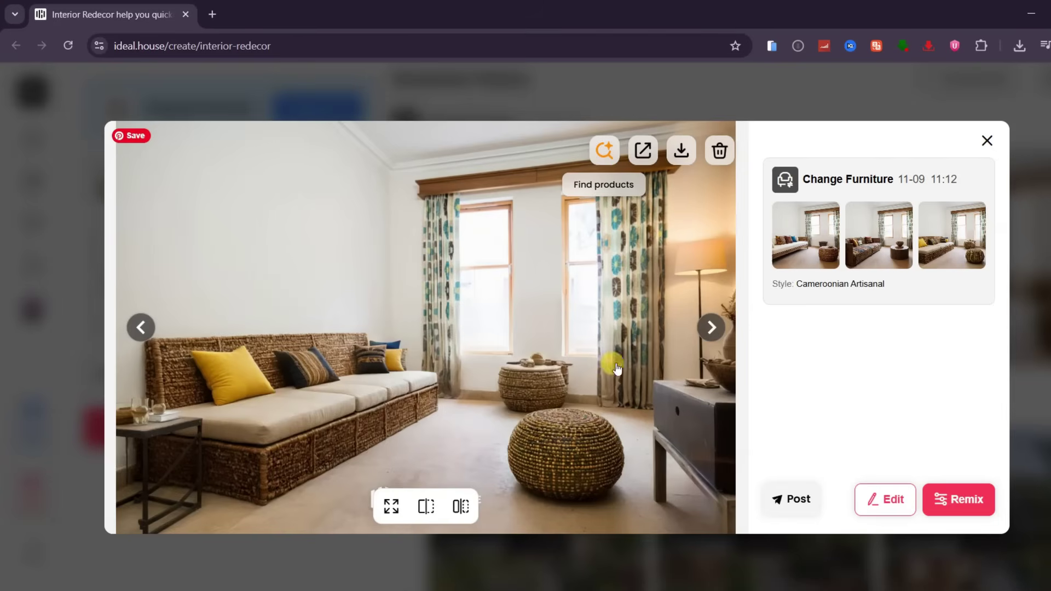
click(427, 505)
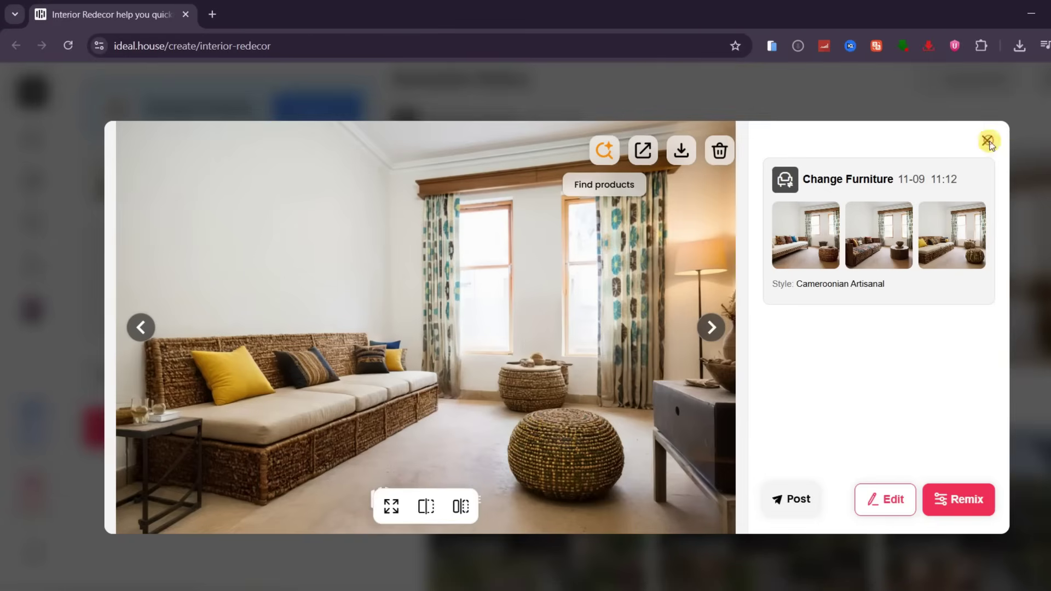
click(987, 140)
Step: Switch to the Virtual Staging tool and add the empty room photo from the saved assets
mouse_move(26, 224)
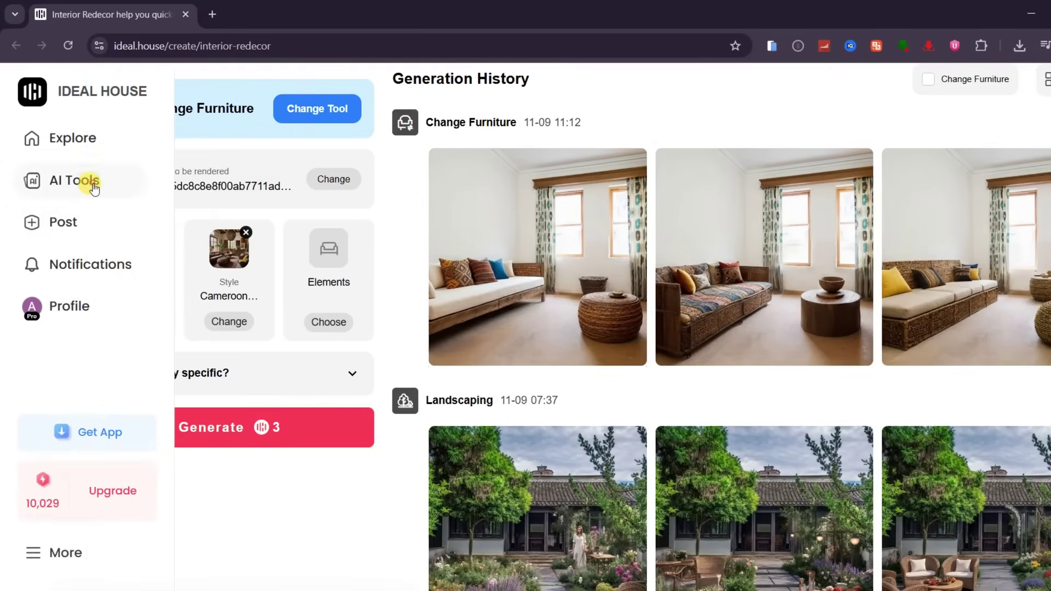
click(94, 187)
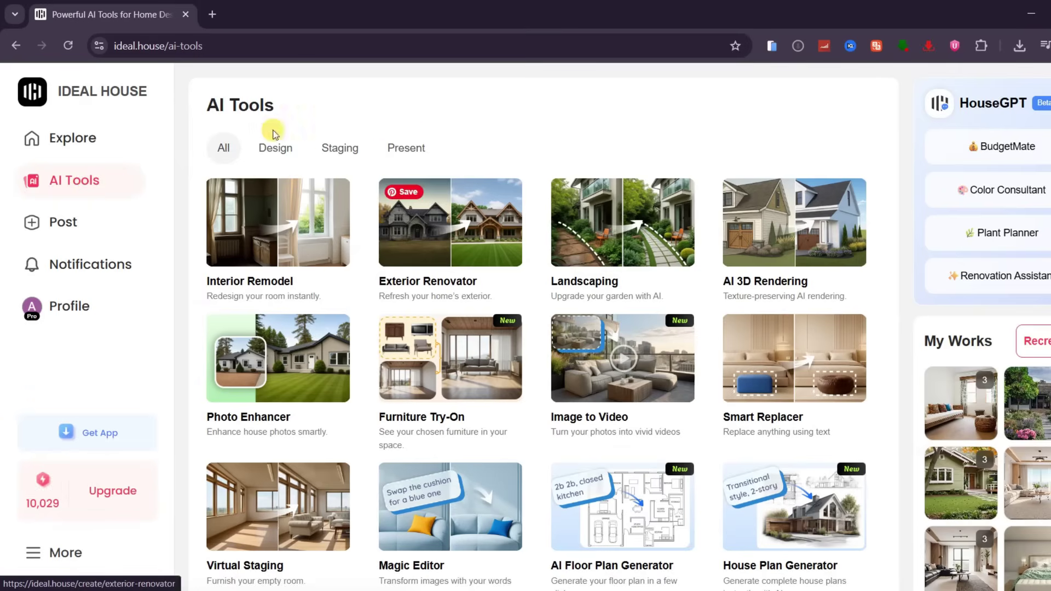
click(333, 153)
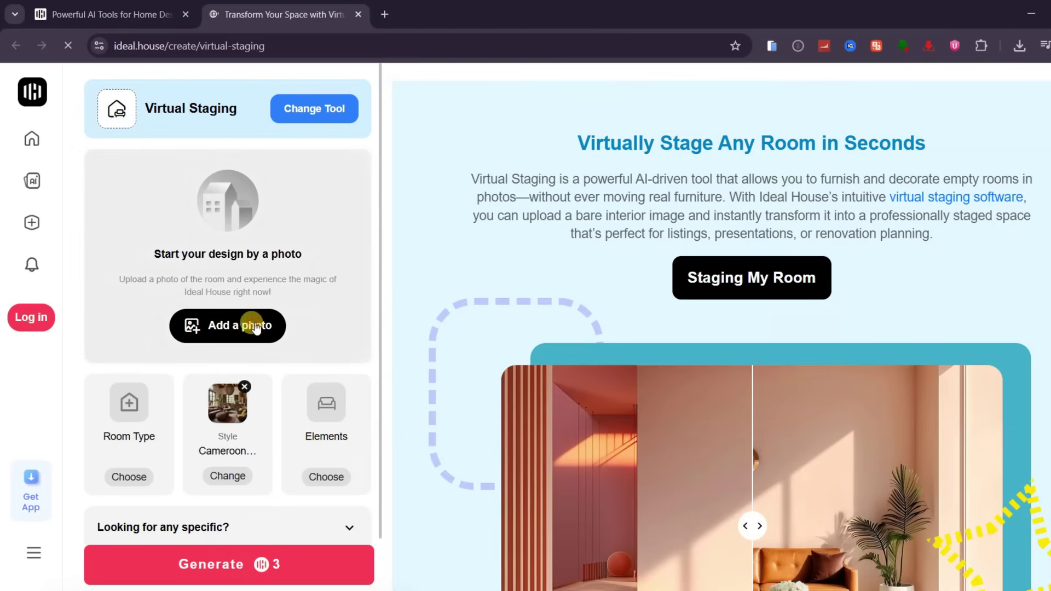
click(252, 325)
click(511, 253)
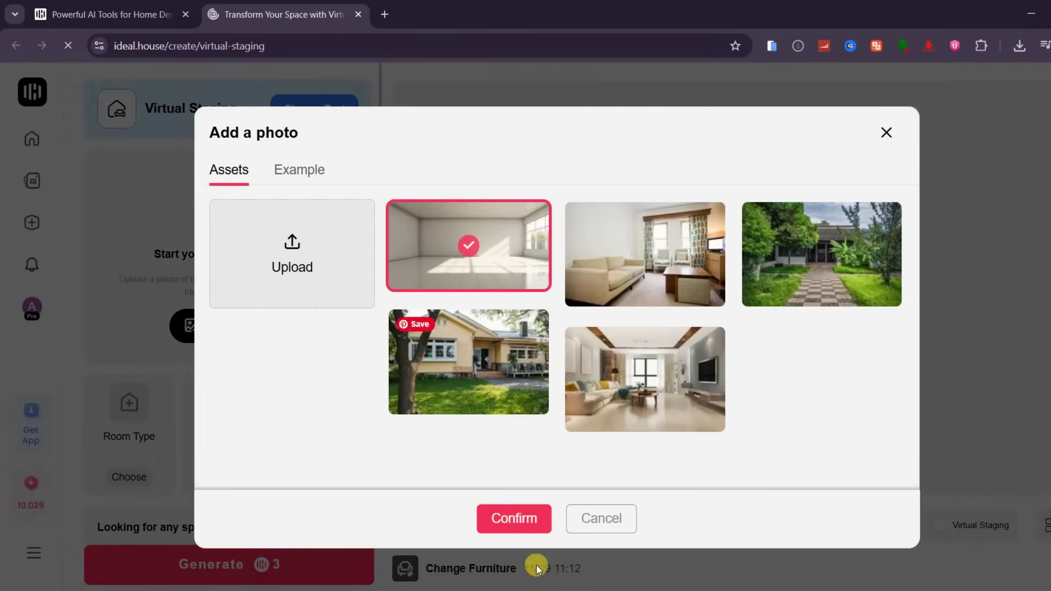
click(511, 520)
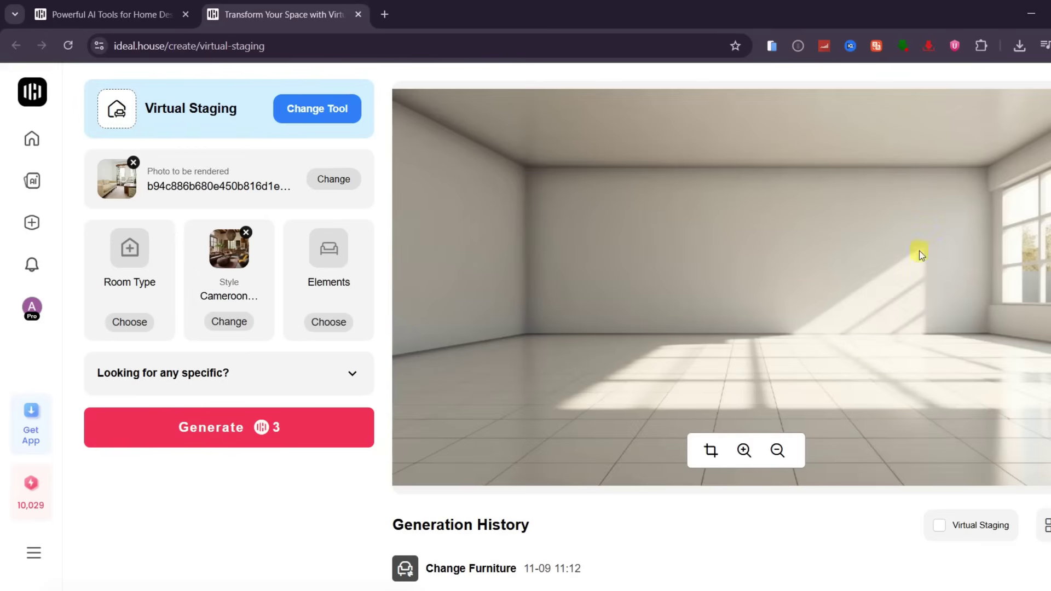
Step: Set the room type for the empty room to Bed Room
click(134, 264)
click(644, 224)
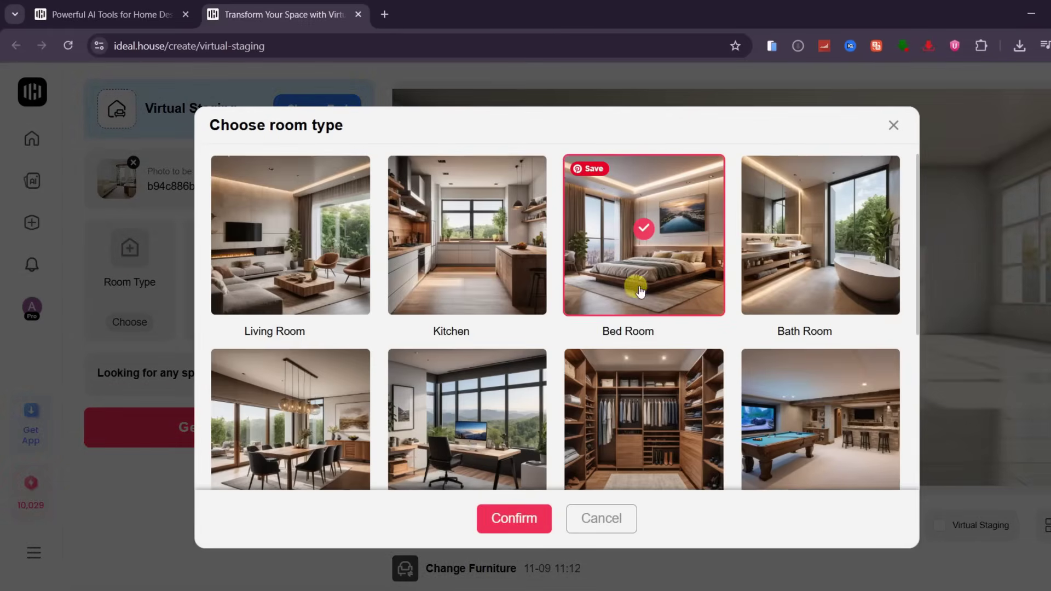
click(512, 519)
Step: Select Rug, Wall Decor and further furnishings from the Bed Room elements for the virtual staging
click(329, 255)
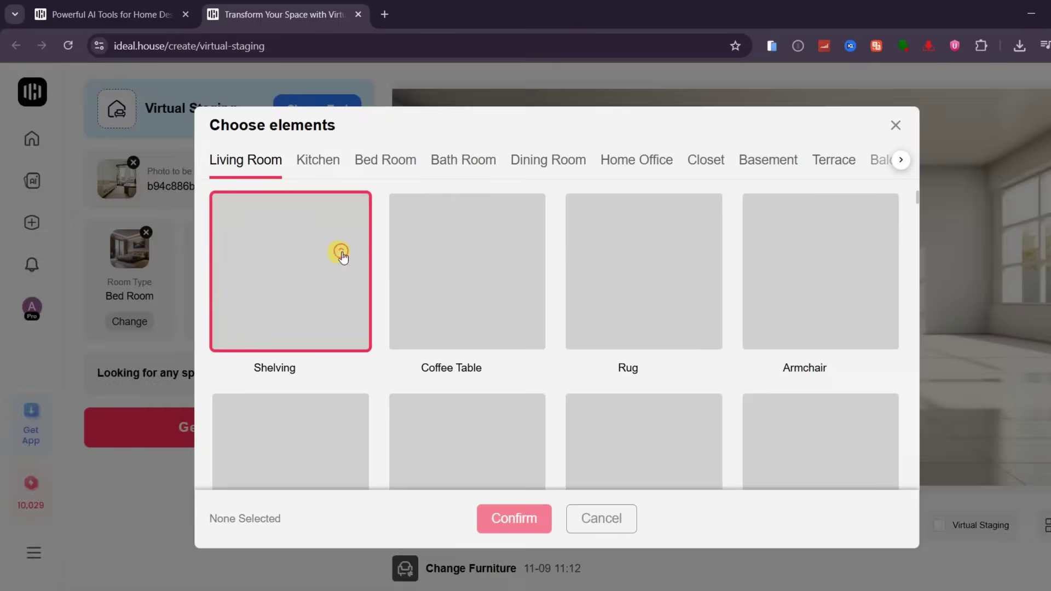
click(387, 160)
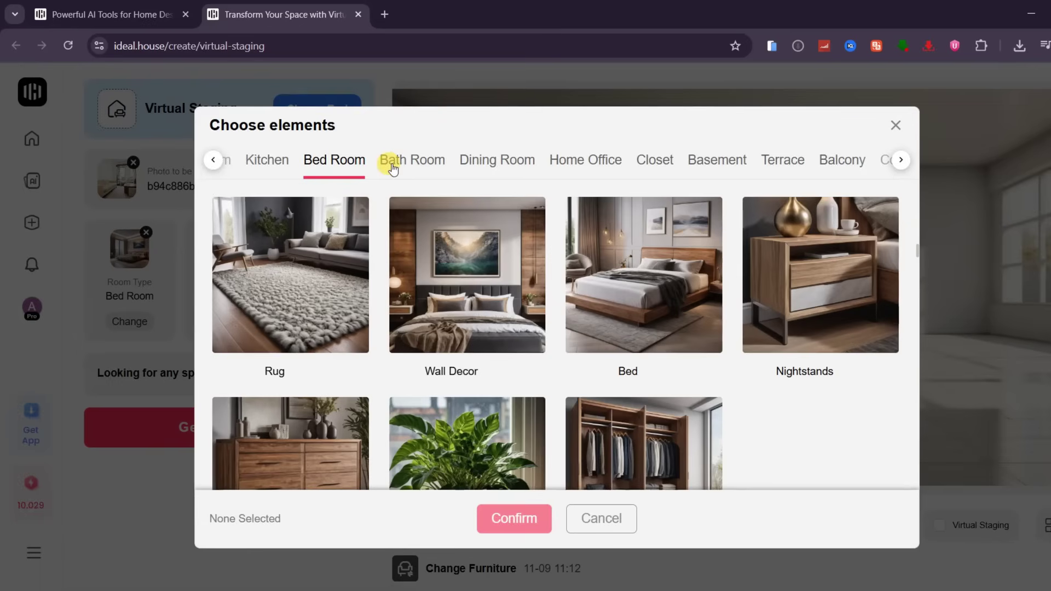
click(293, 320)
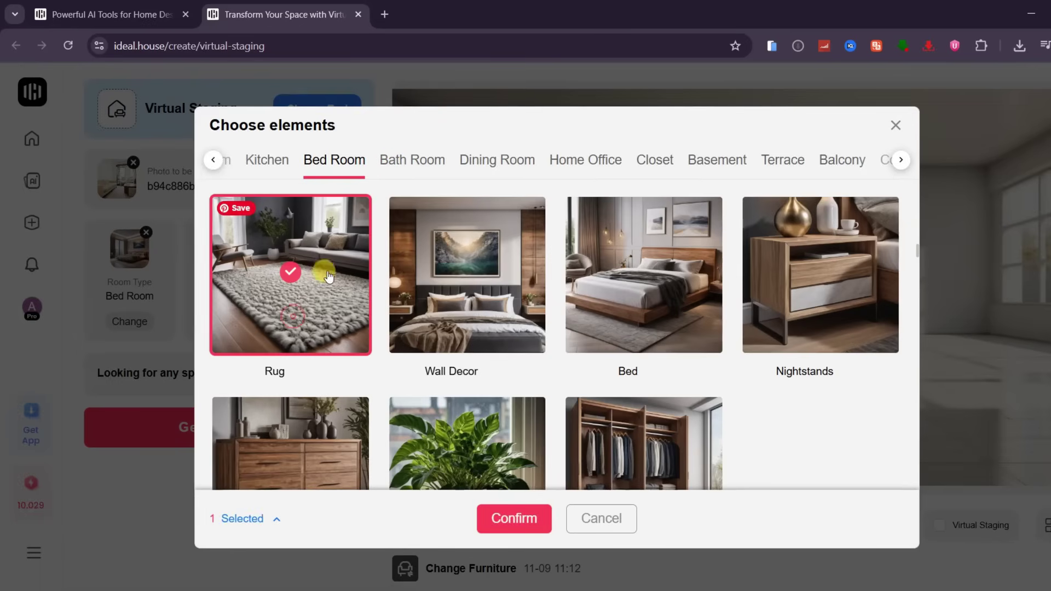
click(482, 314)
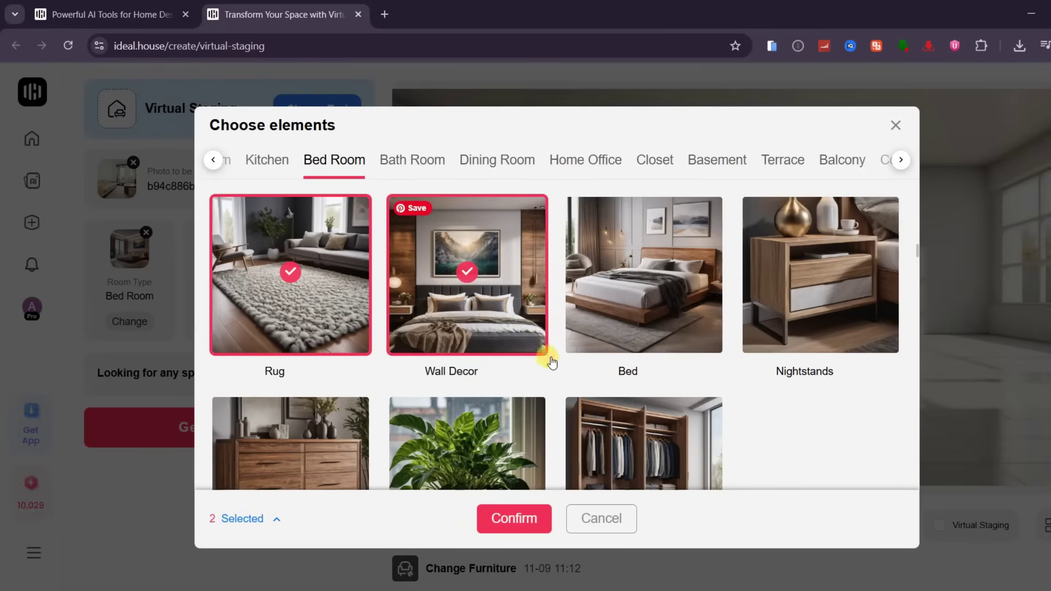
scroll(656, 329, down, 4)
click(638, 336)
Step: Add the bathroom Mirror and the curtains to the chosen elements and generate the virtually staged bedroom
scroll(548, 328, down, 5)
click(285, 241)
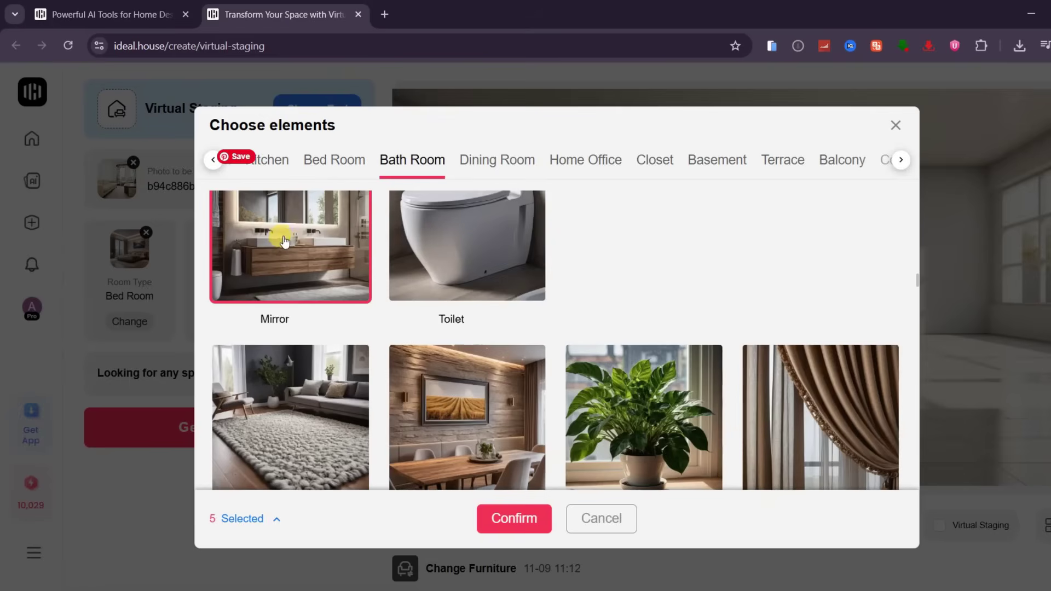
scroll(849, 294, down, 3)
click(849, 296)
scroll(644, 273, up, 5)
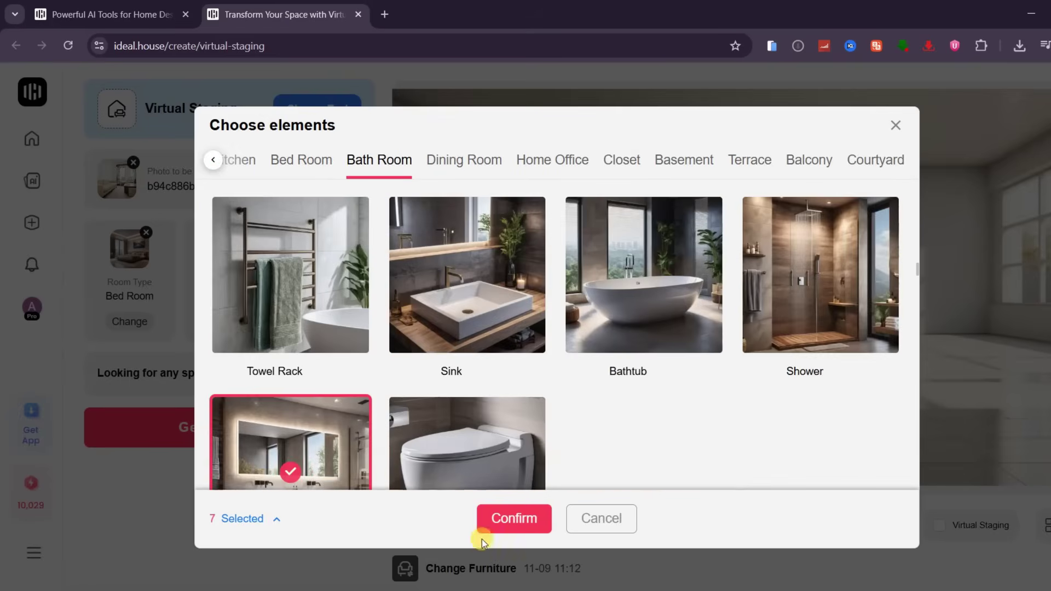
click(511, 527)
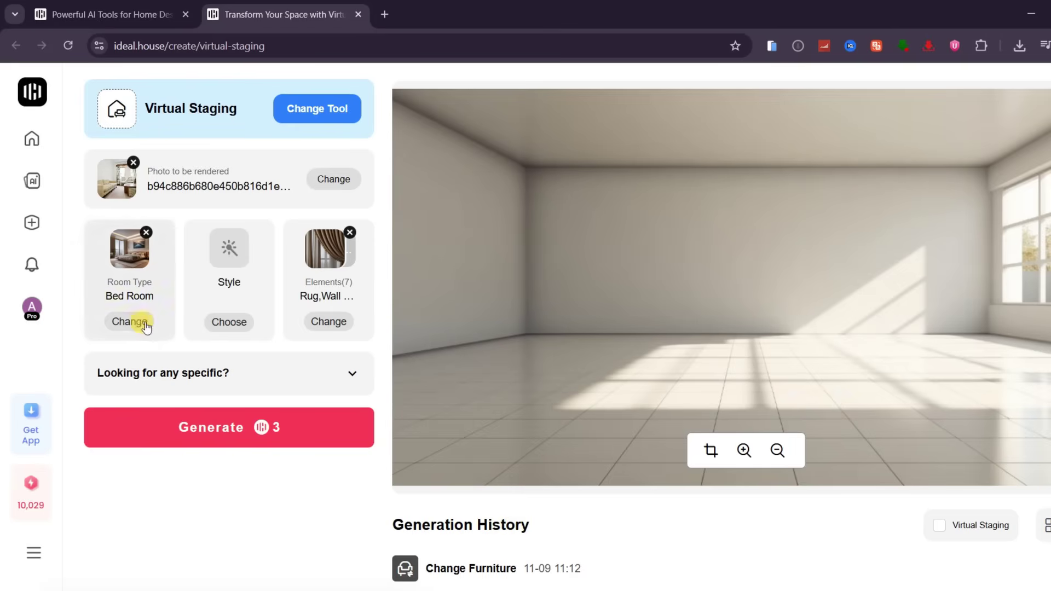
click(207, 432)
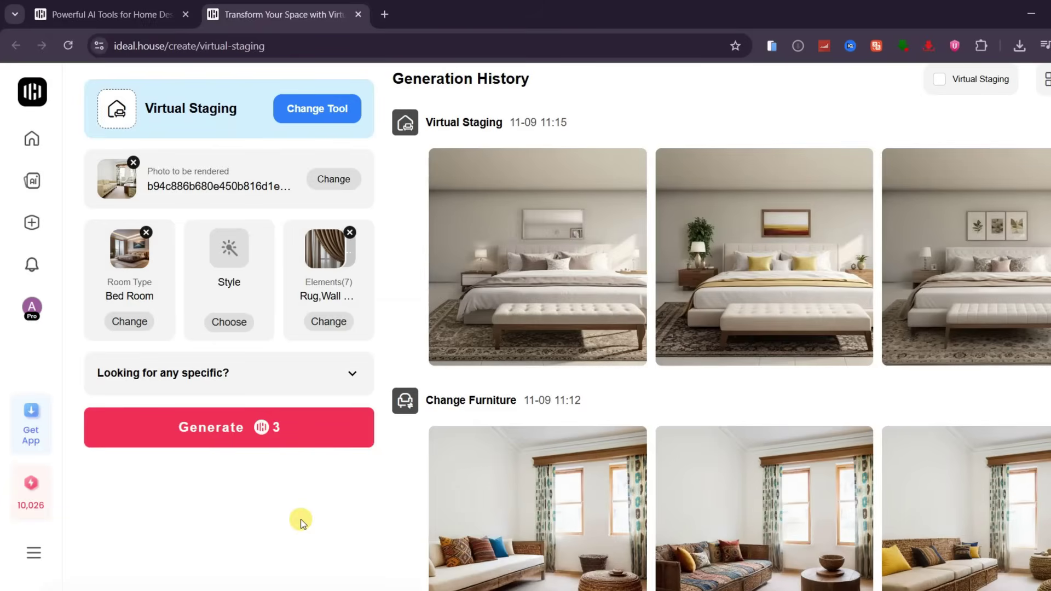
Step: Open the first staged bedroom image and browse through the other generated versions
click(528, 309)
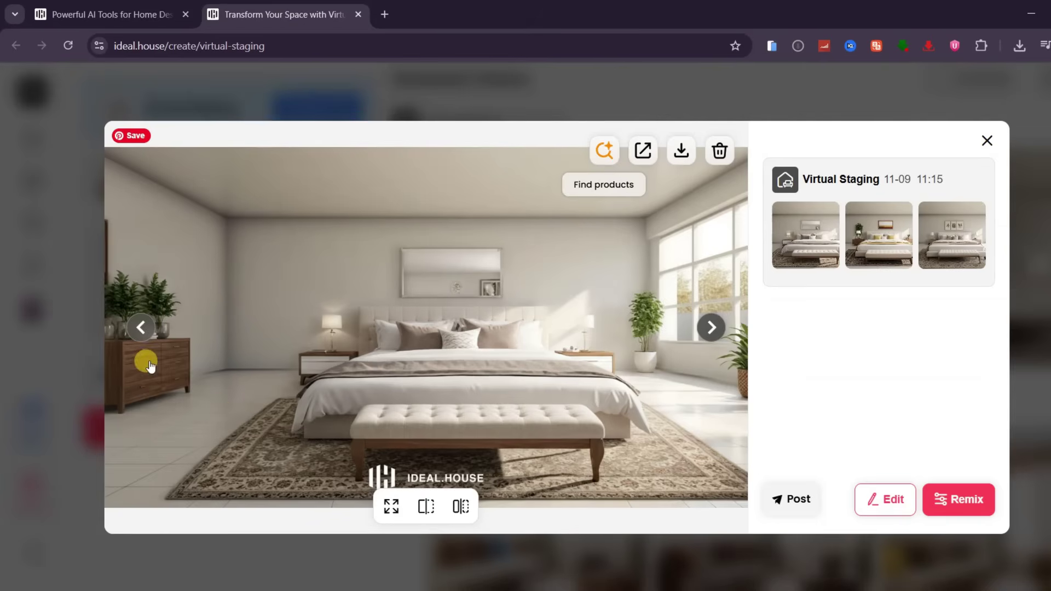
click(711, 328)
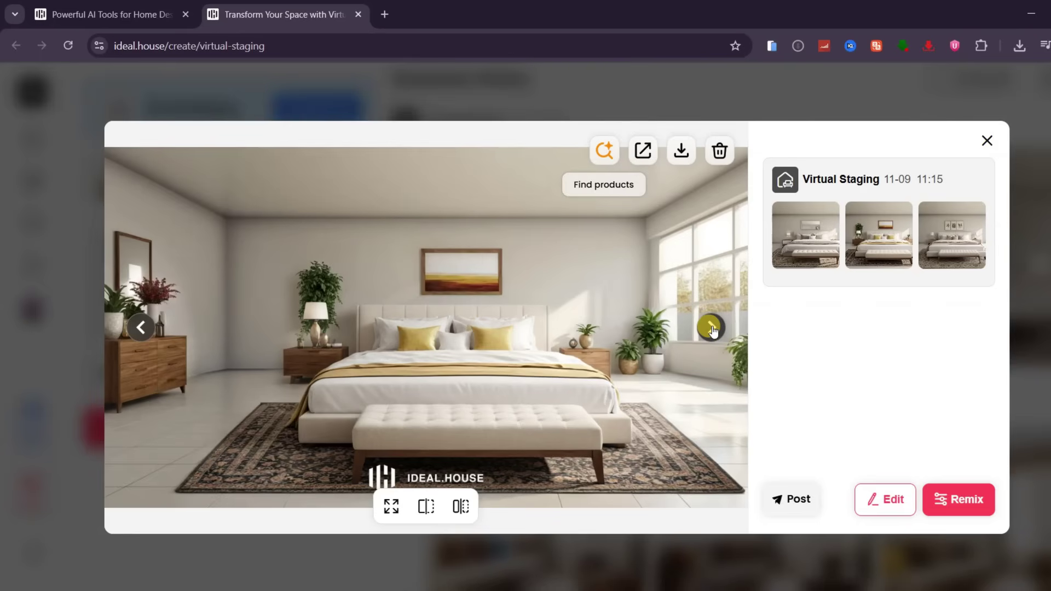
click(711, 328)
click(425, 330)
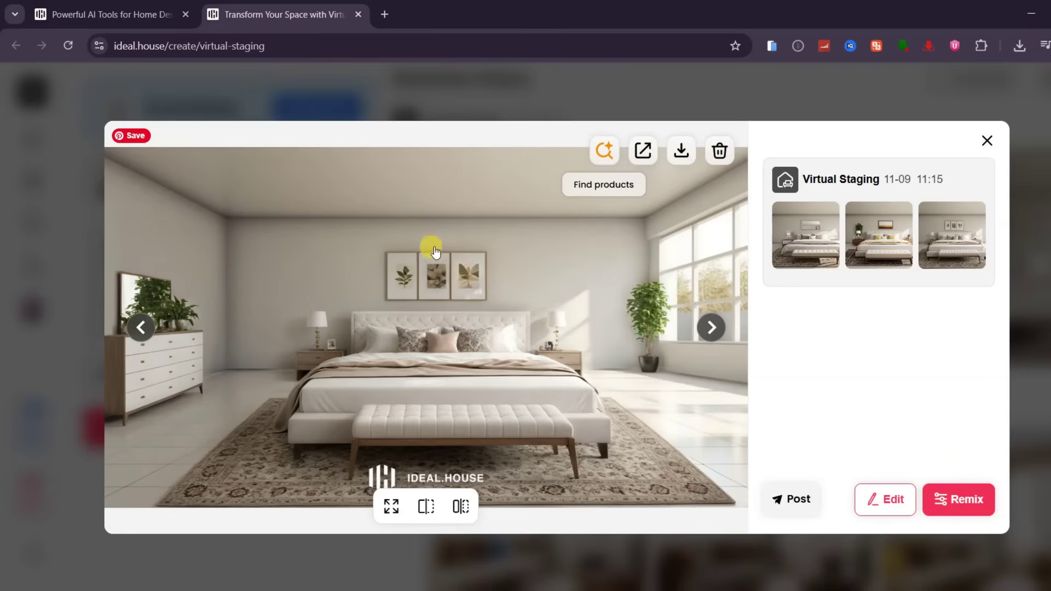
Step: Return to the AI Tools page and look through the full list of available tools down to the overview section
click(88, 180)
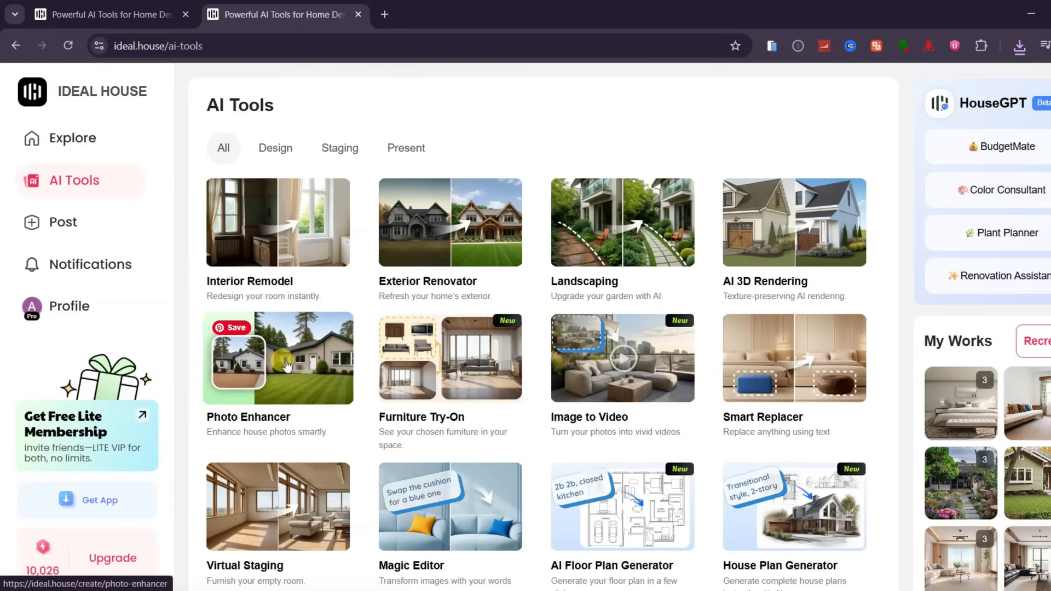
scroll(428, 395, down, 1)
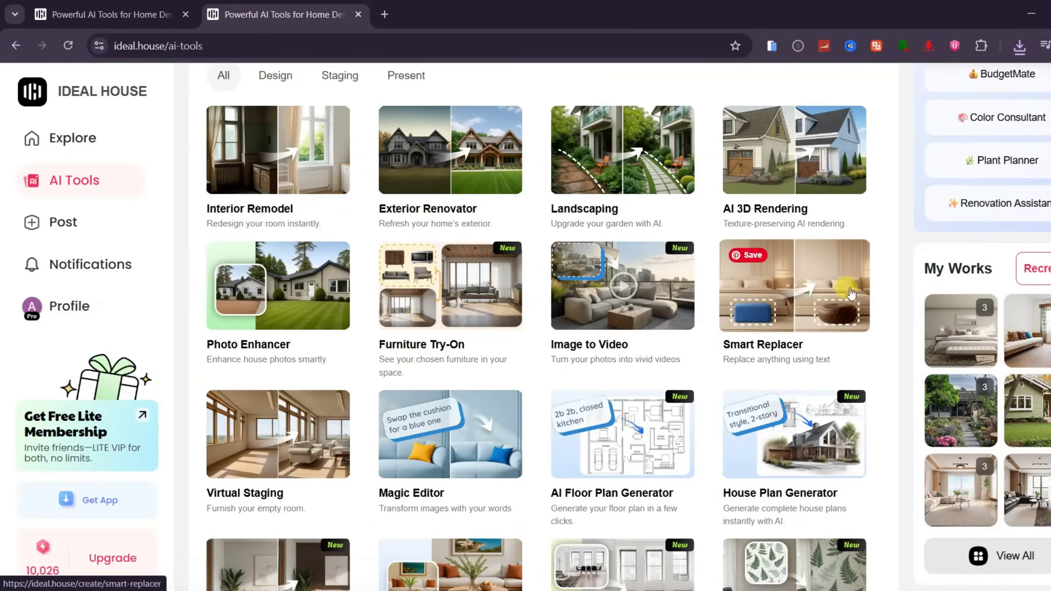
scroll(852, 292, down, 2)
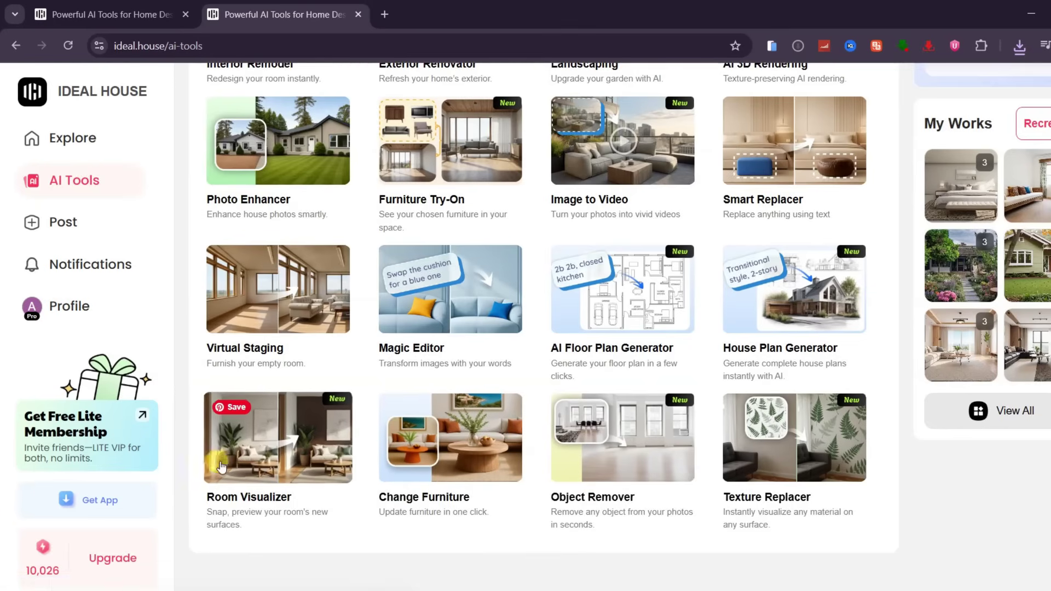
scroll(505, 432, down, 4)
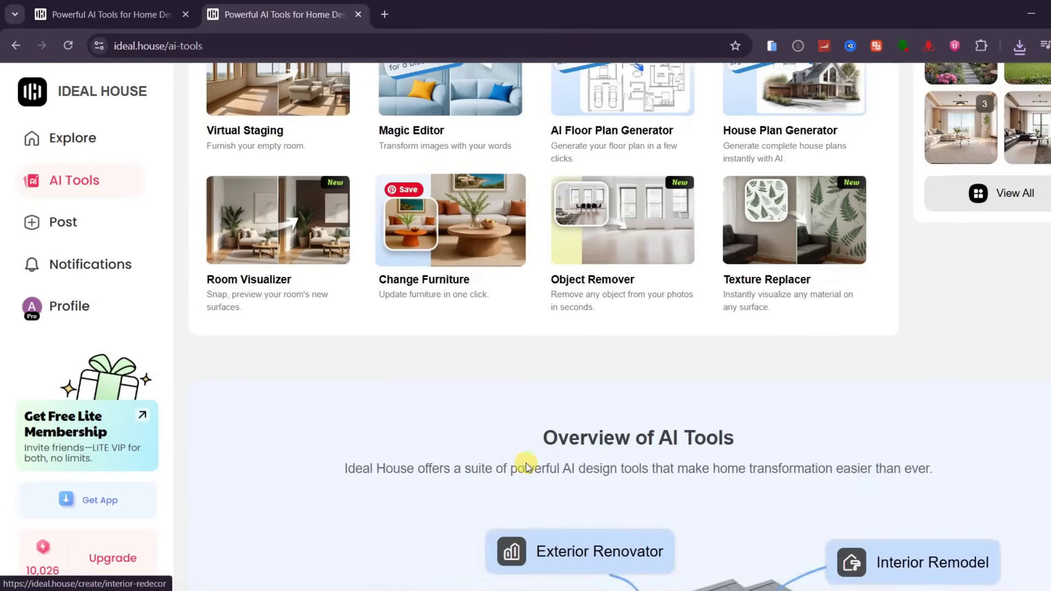